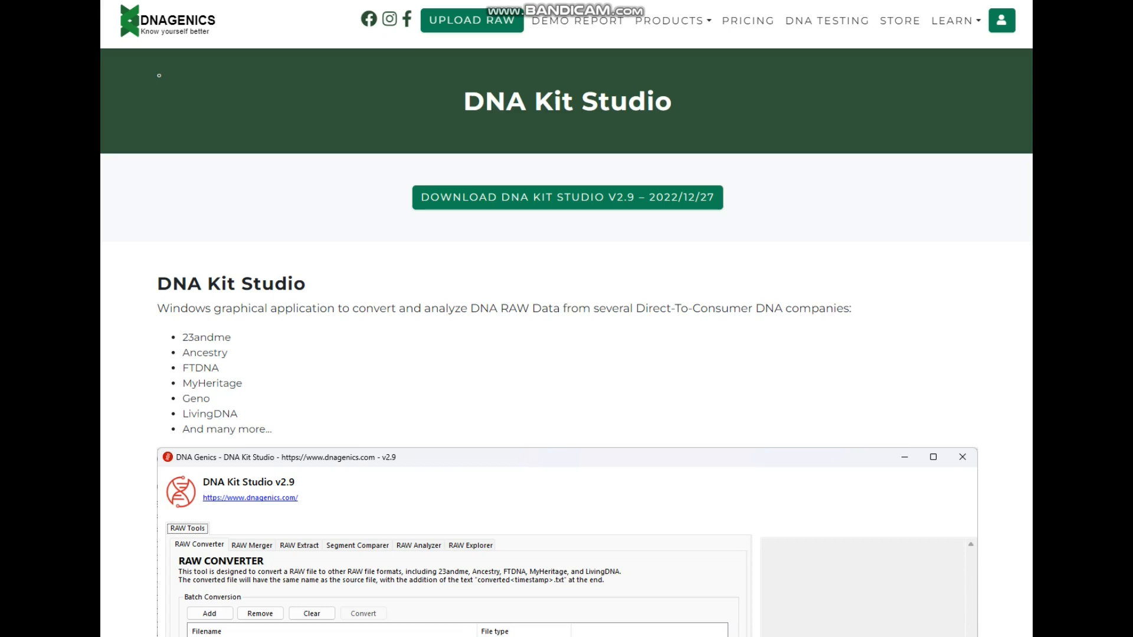
left_click_drag(464, 103, 673, 103)
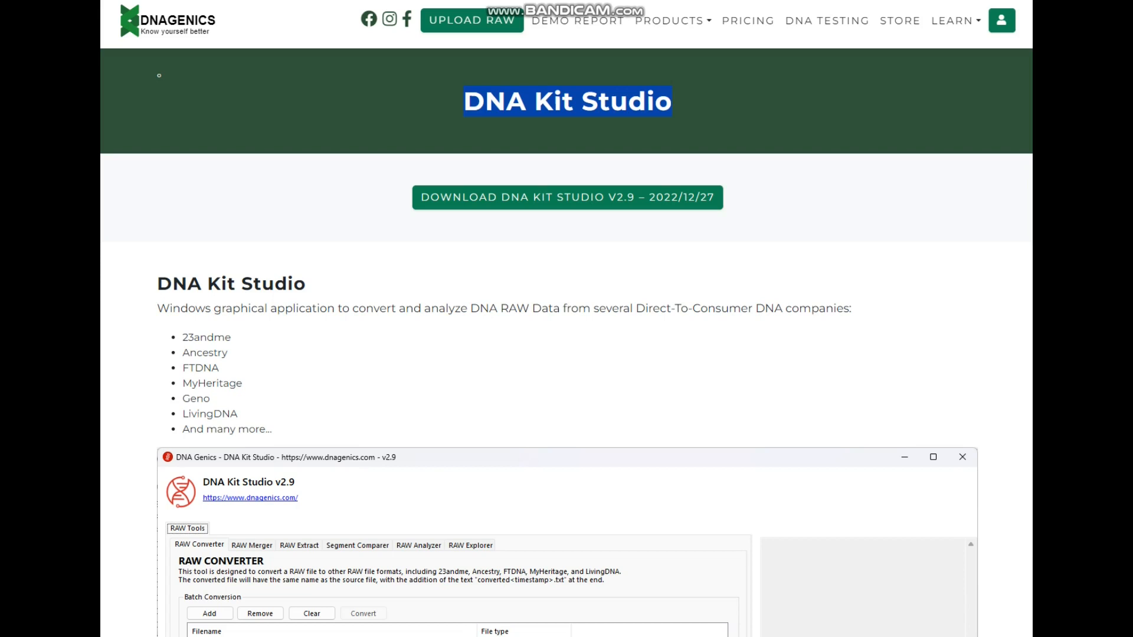
left_click(464, 102)
left_click_drag(464, 102, 526, 103)
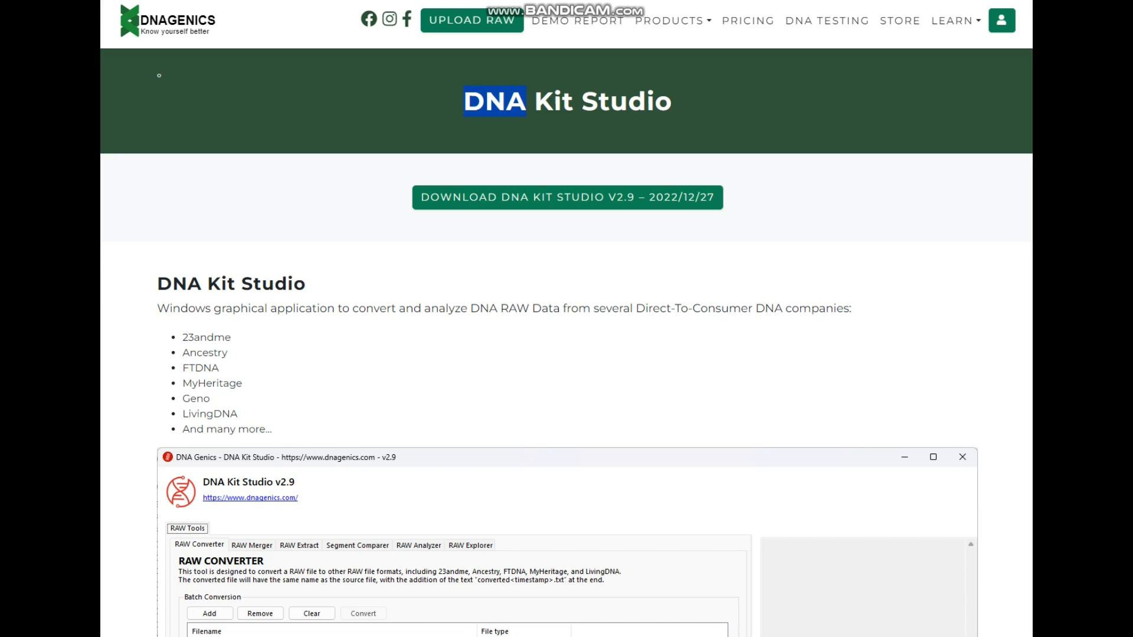
left_click_drag(464, 103, 671, 103)
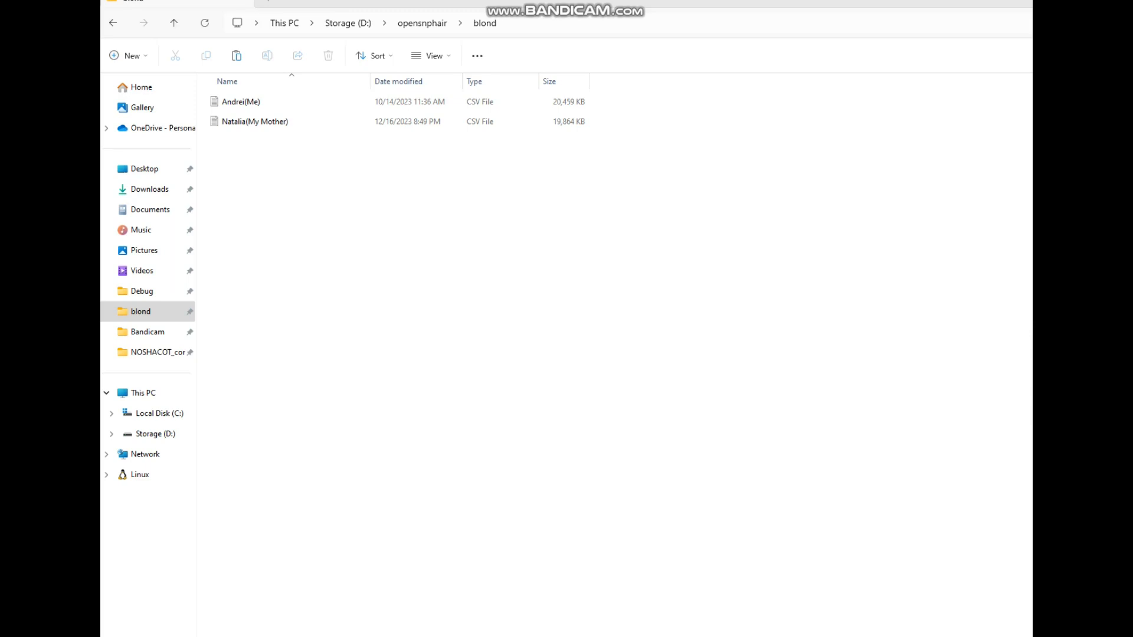
Step: Load both FTDNA CSV raw files from the blond folder into the RAW Converter list
left_click_drag(654, 100, 485, 105)
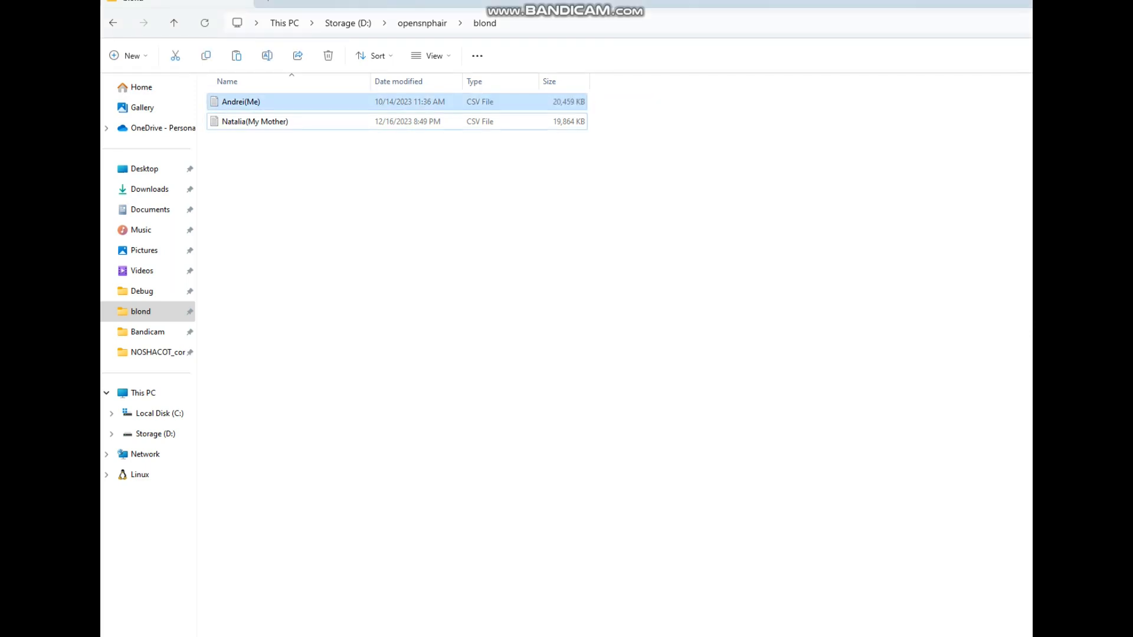
left_click(632, 118)
left_click_drag(632, 118, 371, 130)
left_click(413, 189)
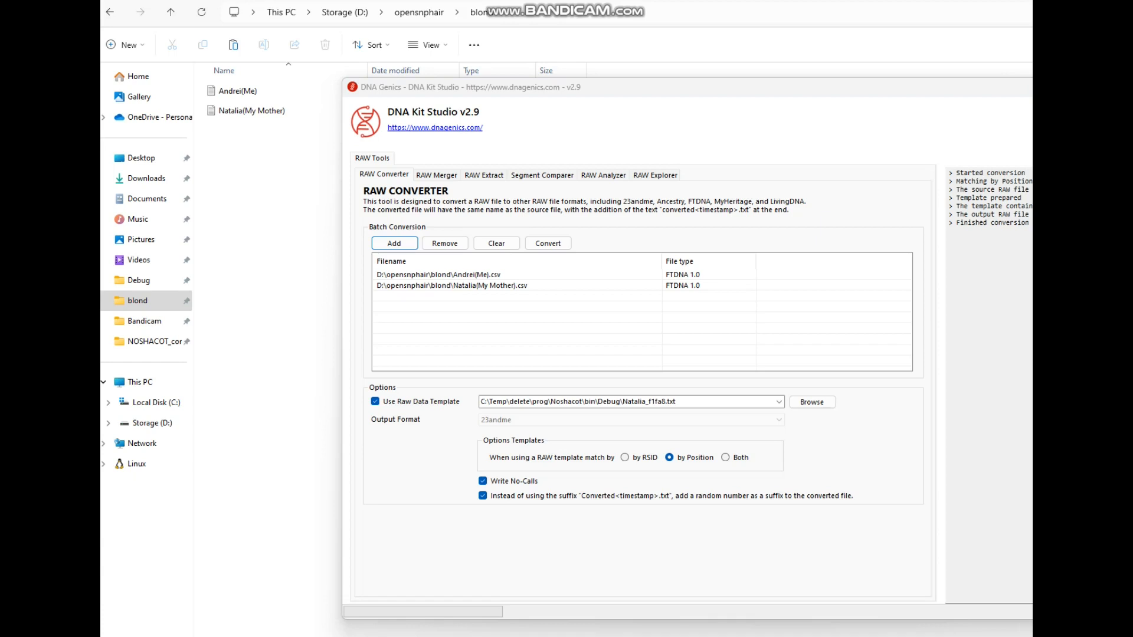
left_click(472, 275)
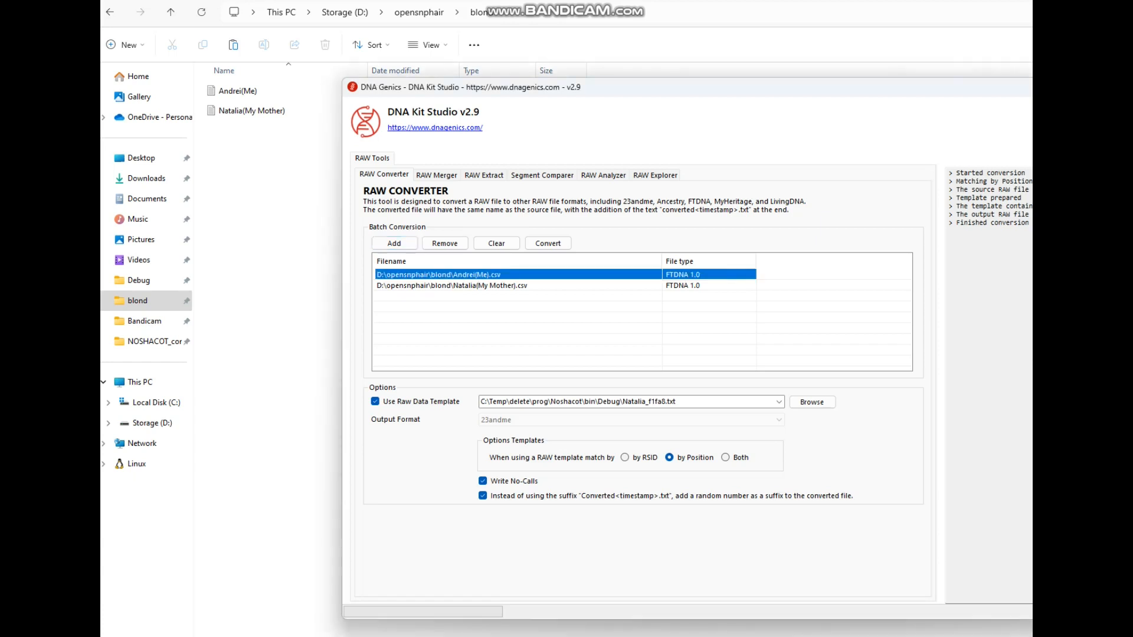
left_click(472, 286)
left_click(448, 275)
left_click(448, 285)
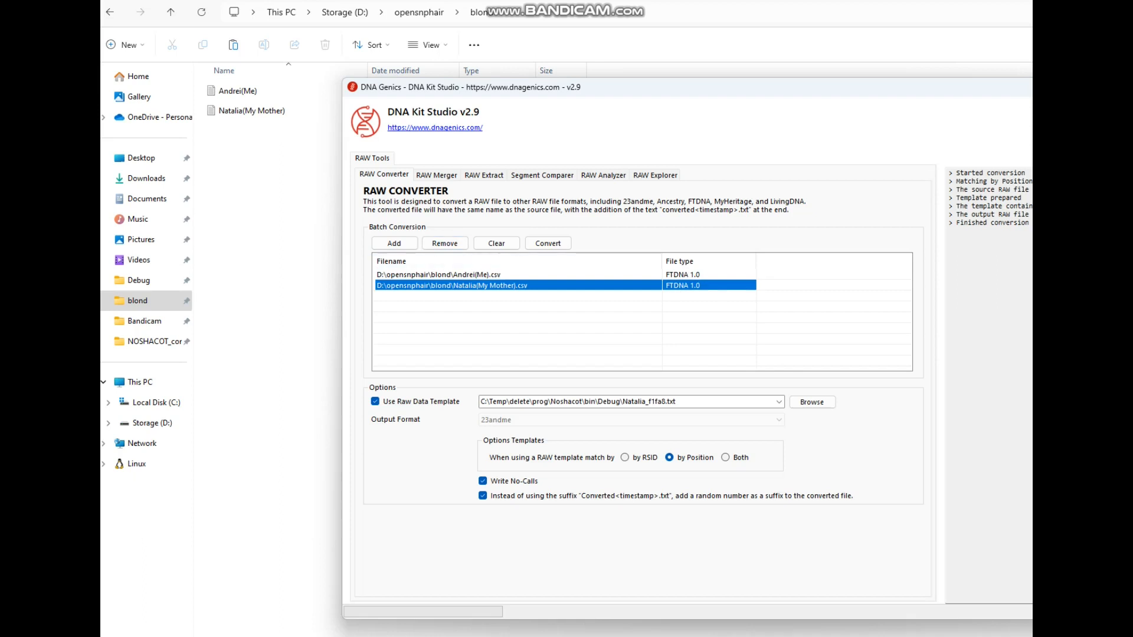
left_click(460, 275)
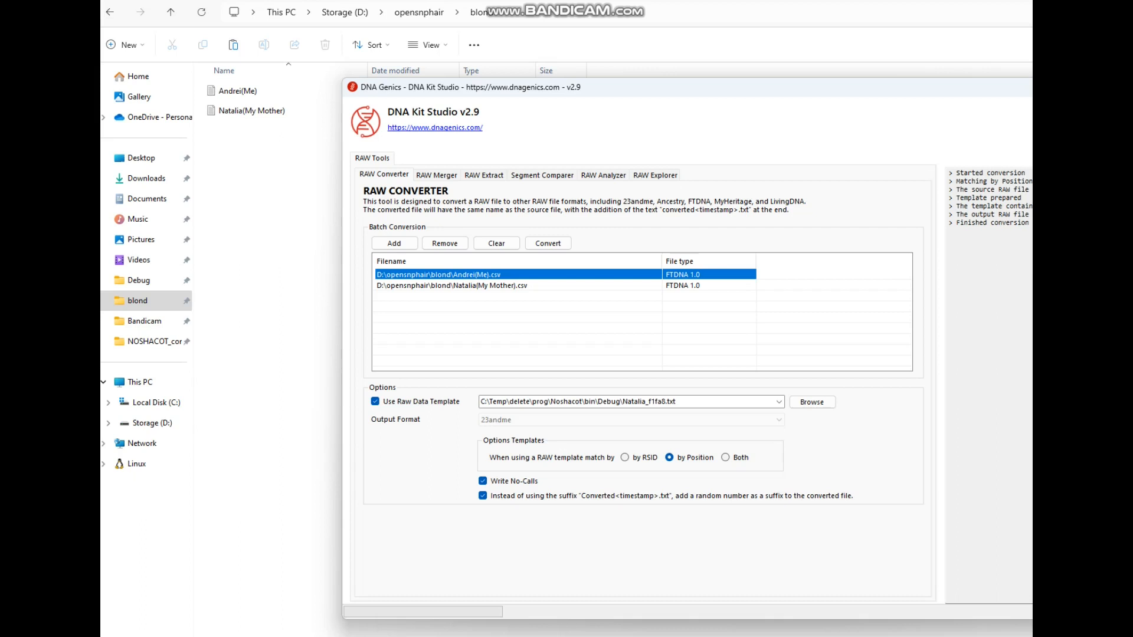
Step: Convert both files to 23andme output format with the raw data template option turned off
left_click(375, 401)
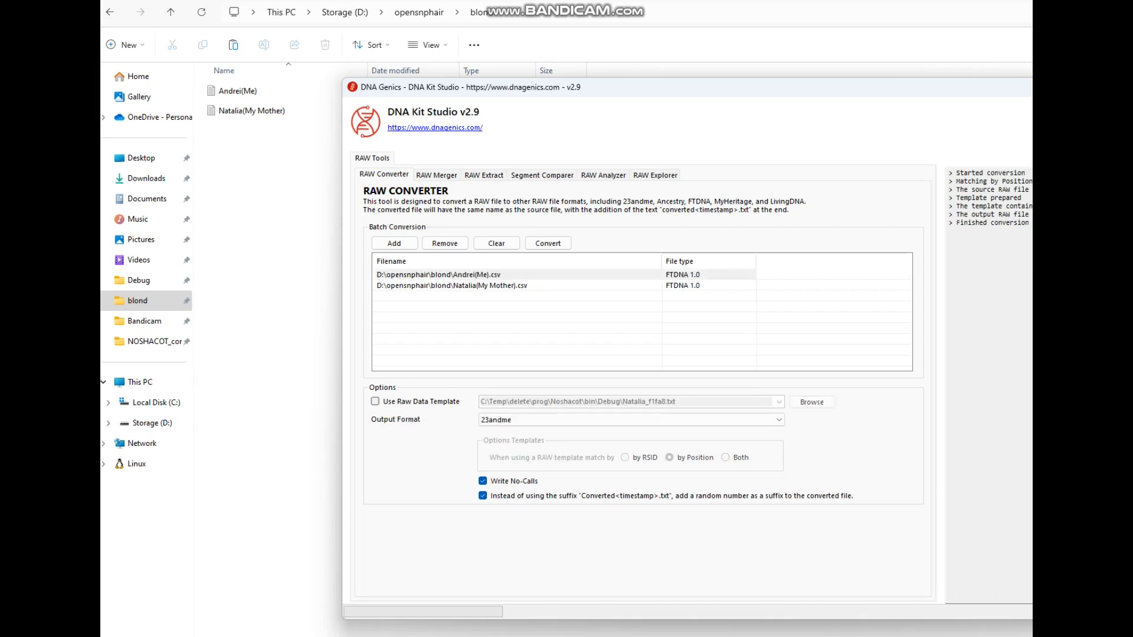
left_click(778, 420)
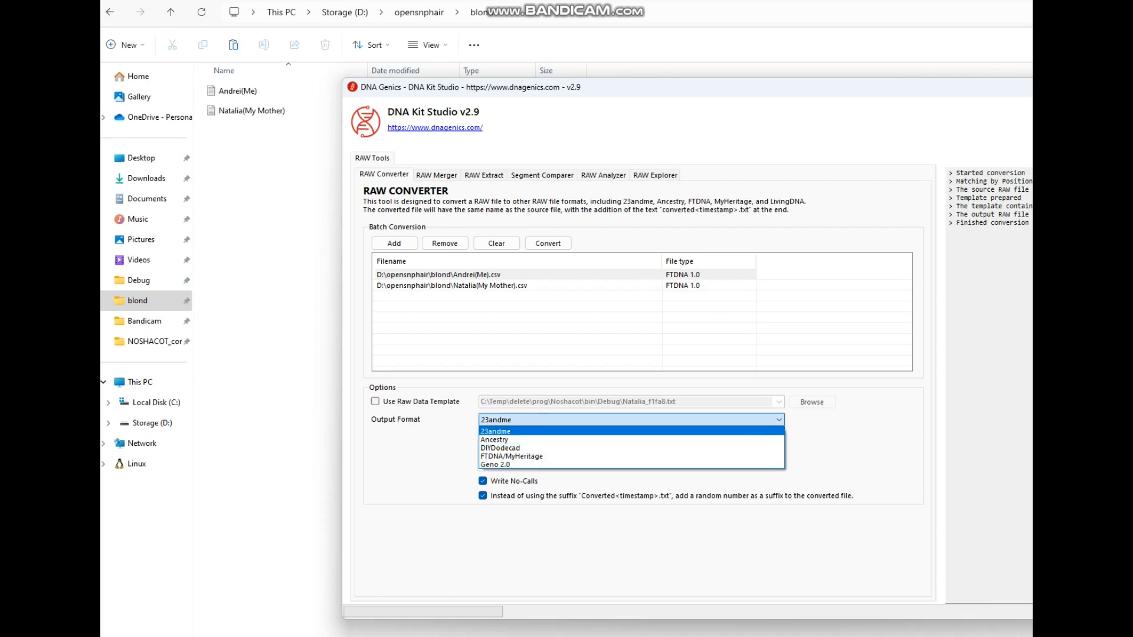
key("Return")
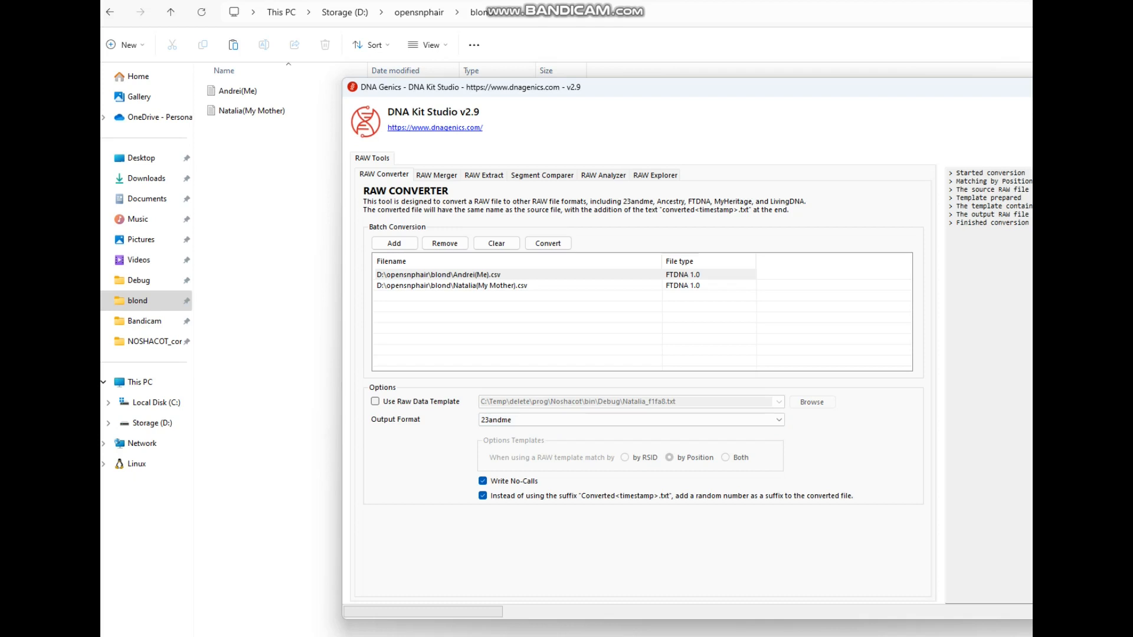
left_click(547, 243)
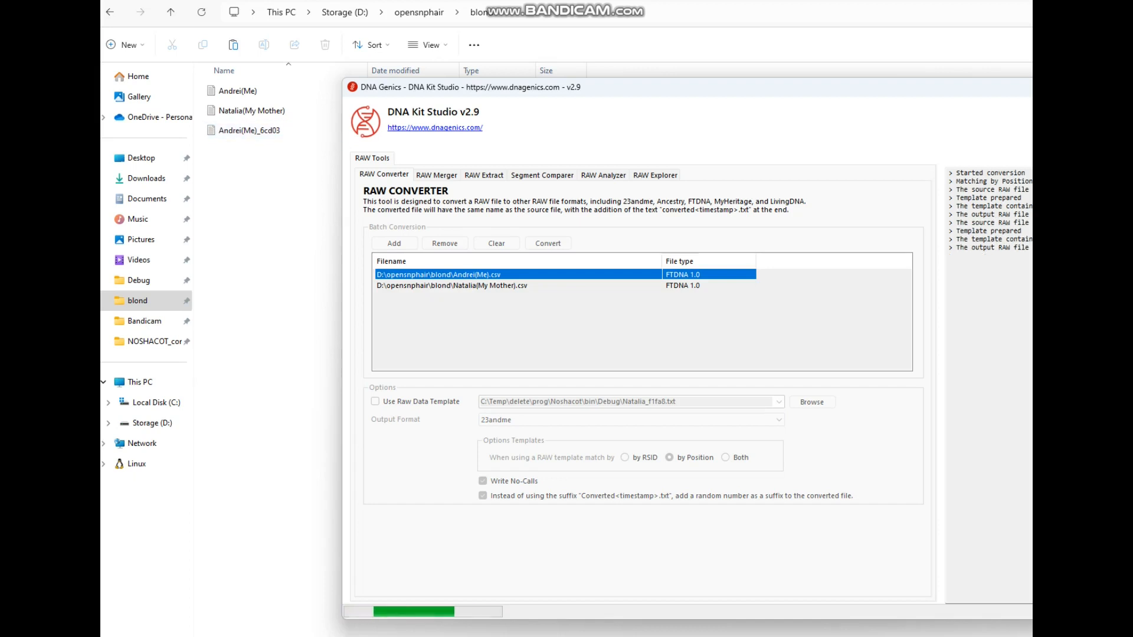
left_click(931, 467)
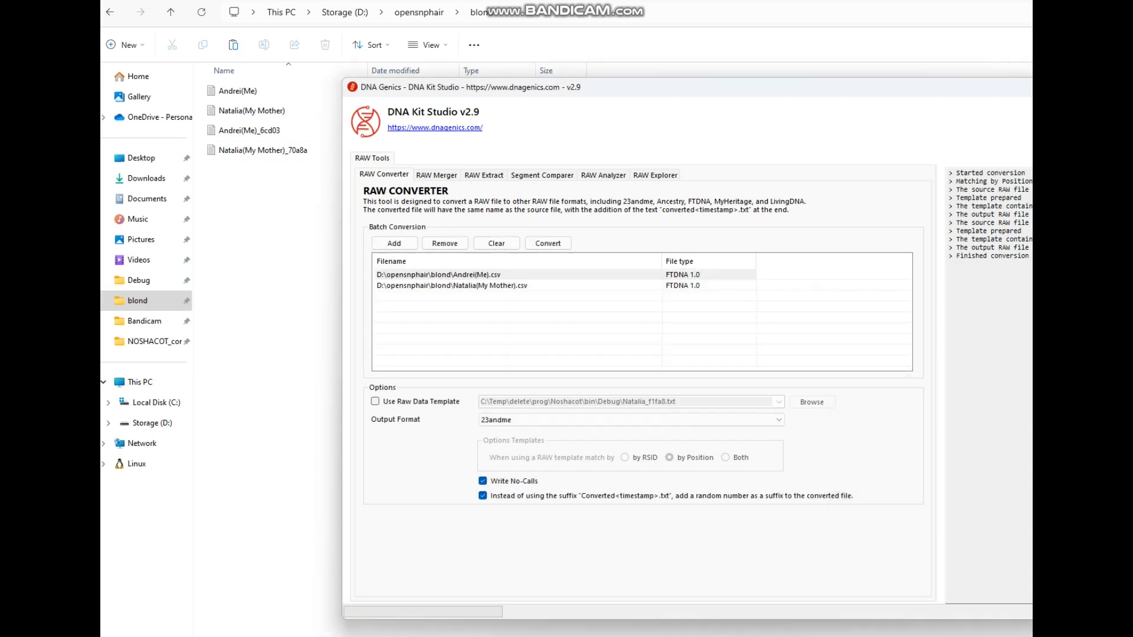
Step: Rename the first converted text file, replacing its random suffix with 23andme
left_click(271, 195)
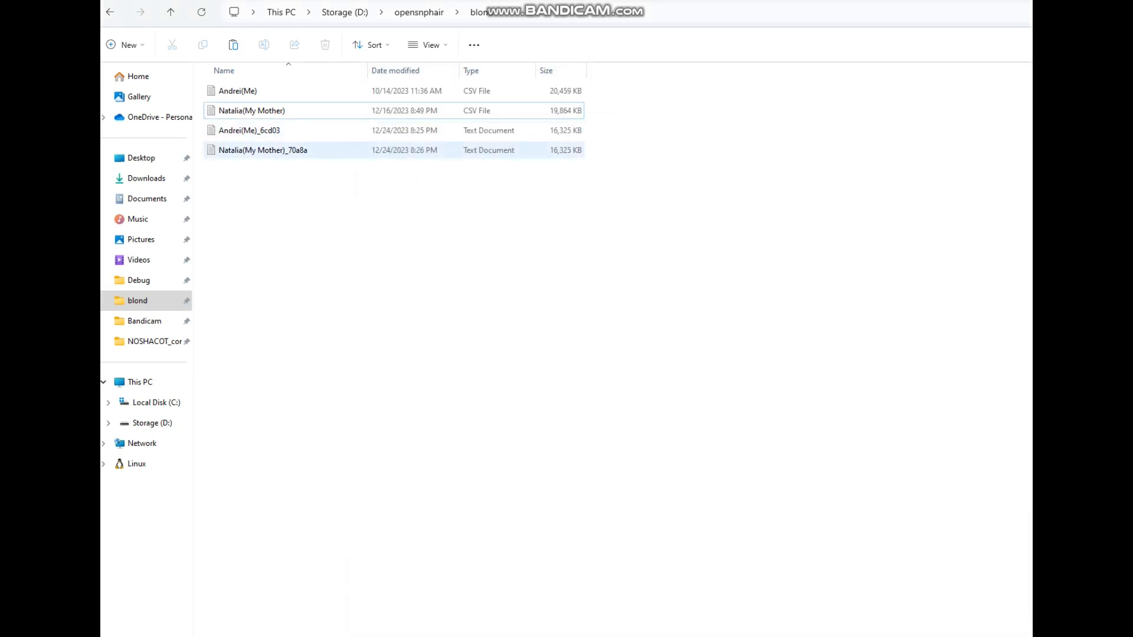
left_click(285, 130)
right_click(284, 133)
left_click(356, 147)
key("End")
key("BackSpace")
key("BackSpace")
key("BackSpace")
key("BackSpace")
key("BackSpace")
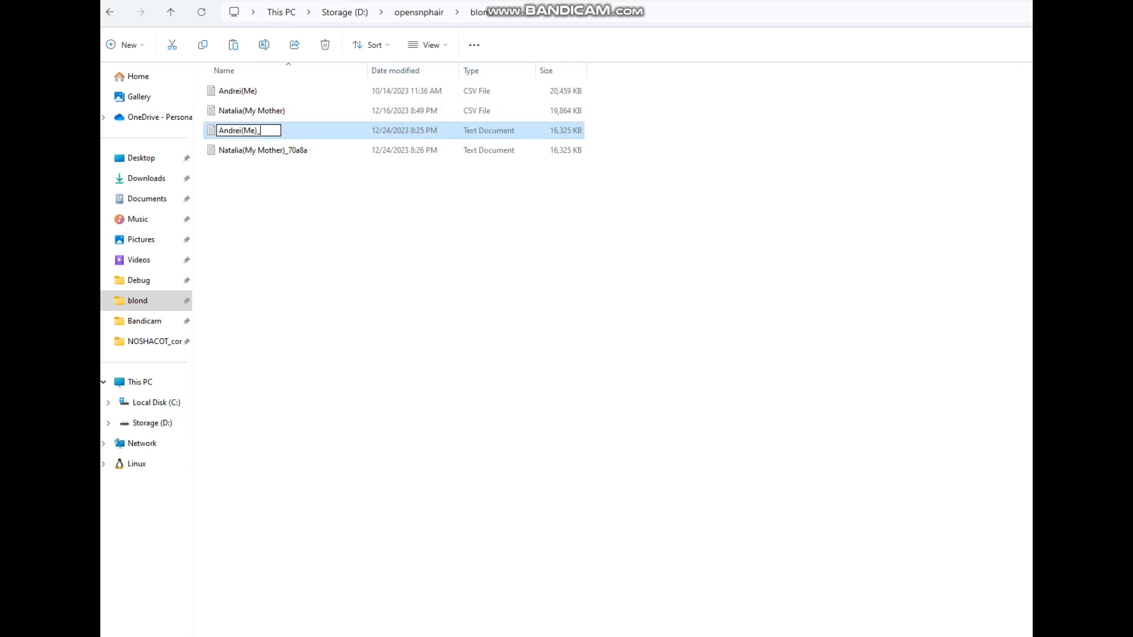
type("23andme")
key("Return")
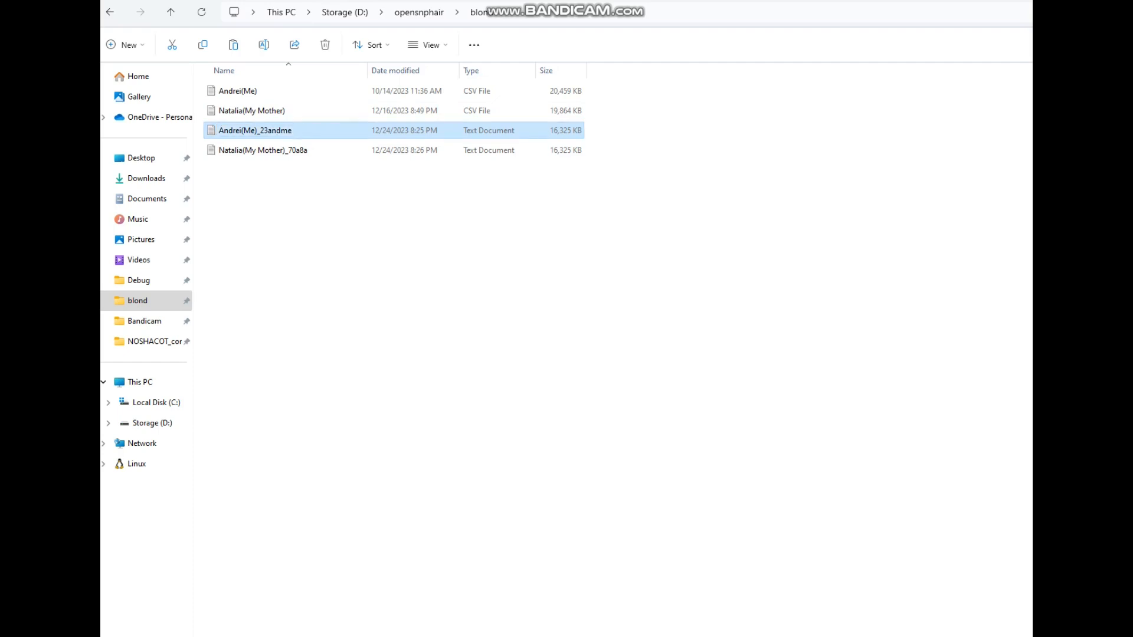
Step: Rename the mother's converted text file, replacing its random suffix with 23andme
left_click(330, 236)
left_click(264, 150)
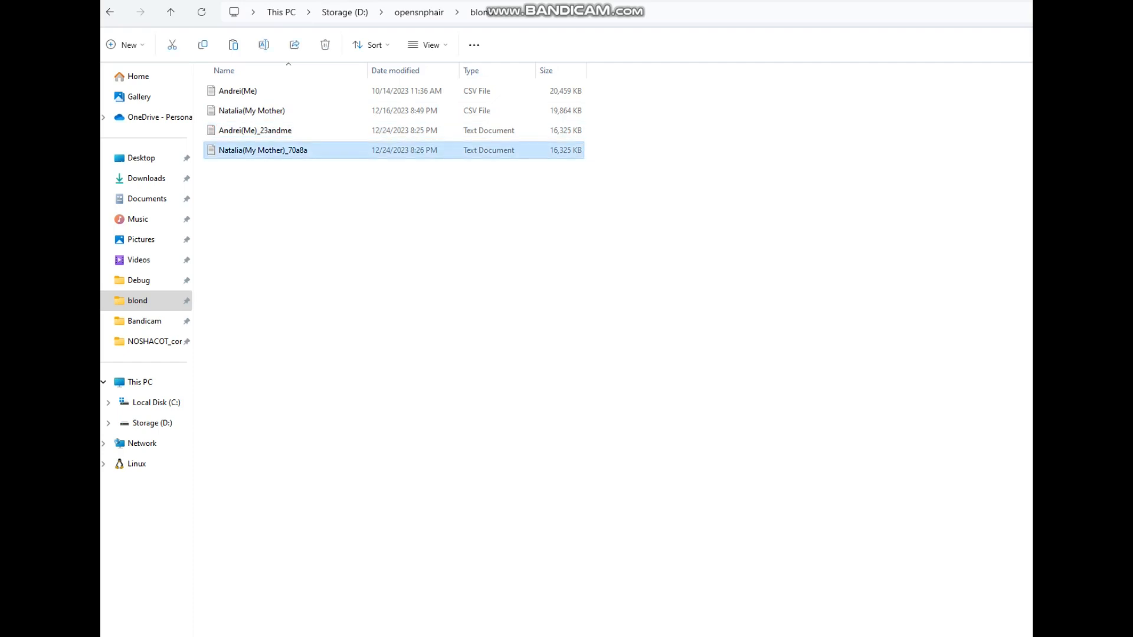
right_click(287, 149)
left_click(351, 165)
left_click(309, 151)
key("BackSpace")
key("BackSpace")
key("BackSpace")
key("BackSpace")
key("BackSpace")
type("23andme")
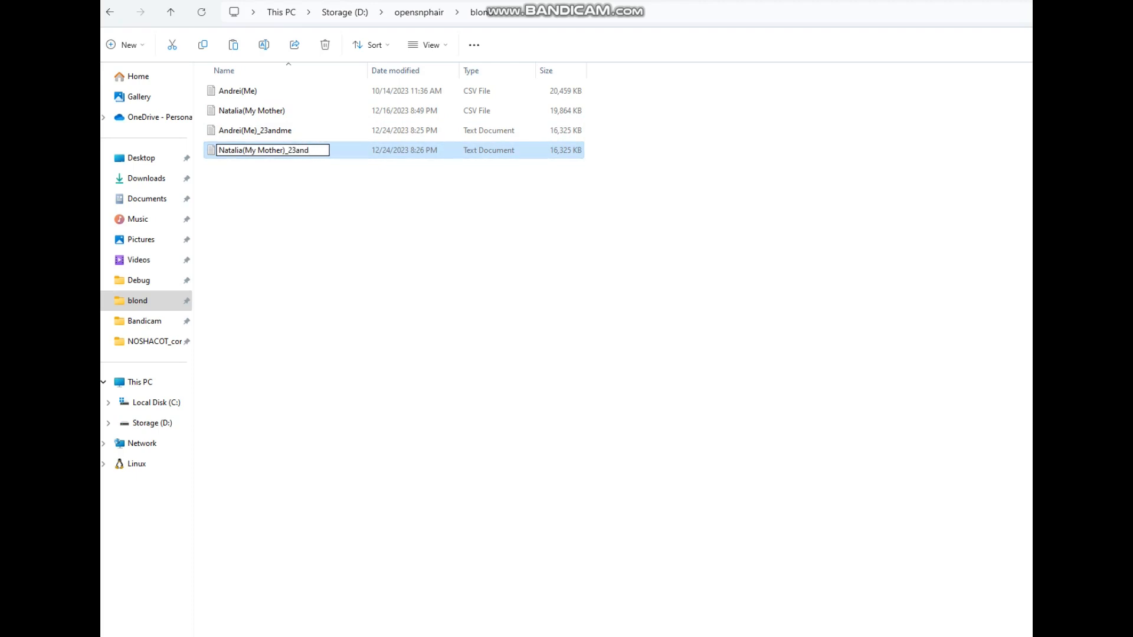
key("Return")
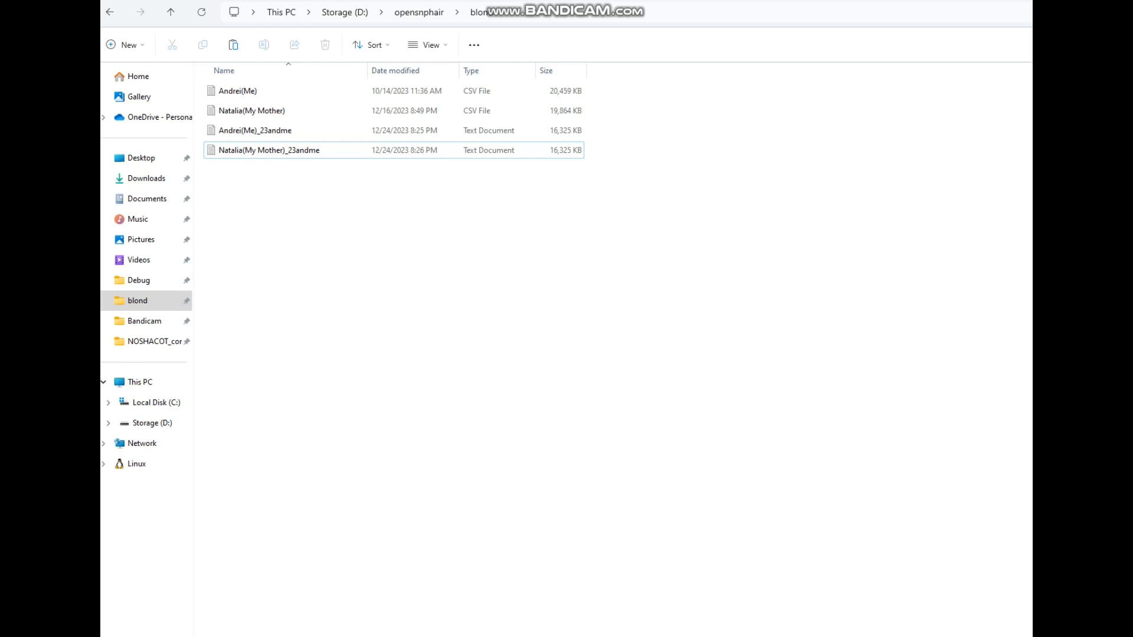
Step: Remove and clear all files from the converter's batch list
key("alt+Tab")
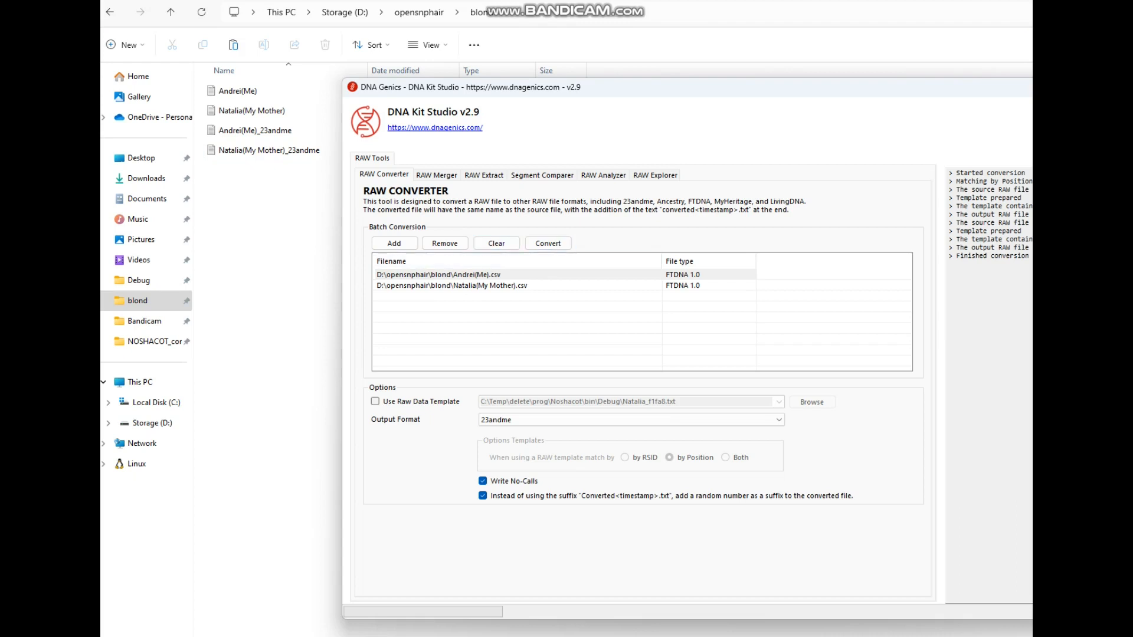
left_click(444, 243)
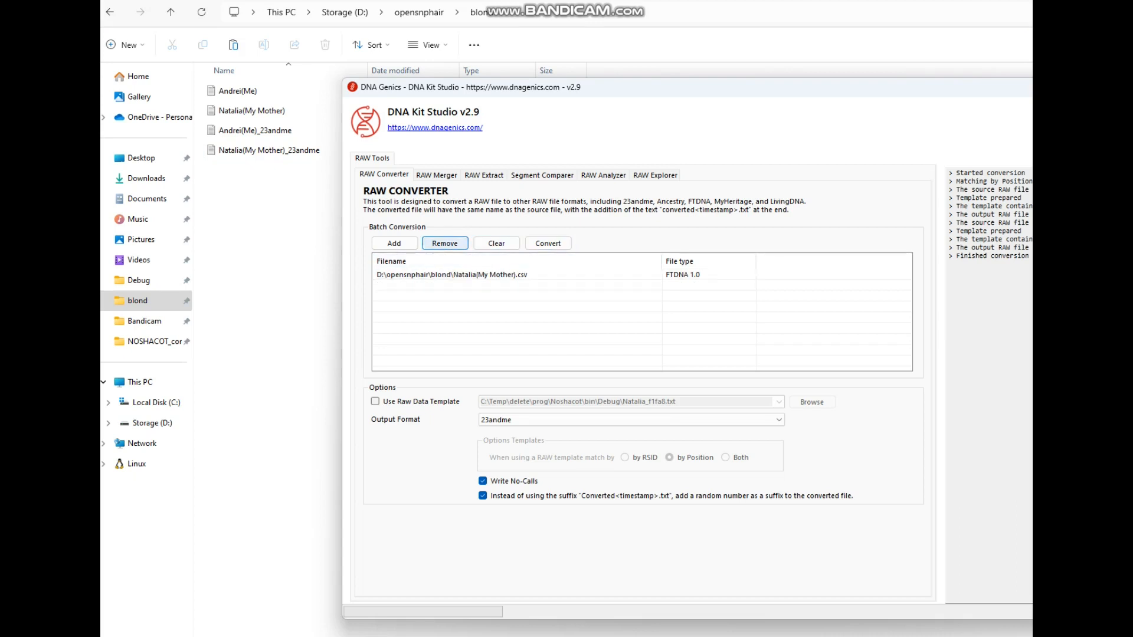
left_click(496, 243)
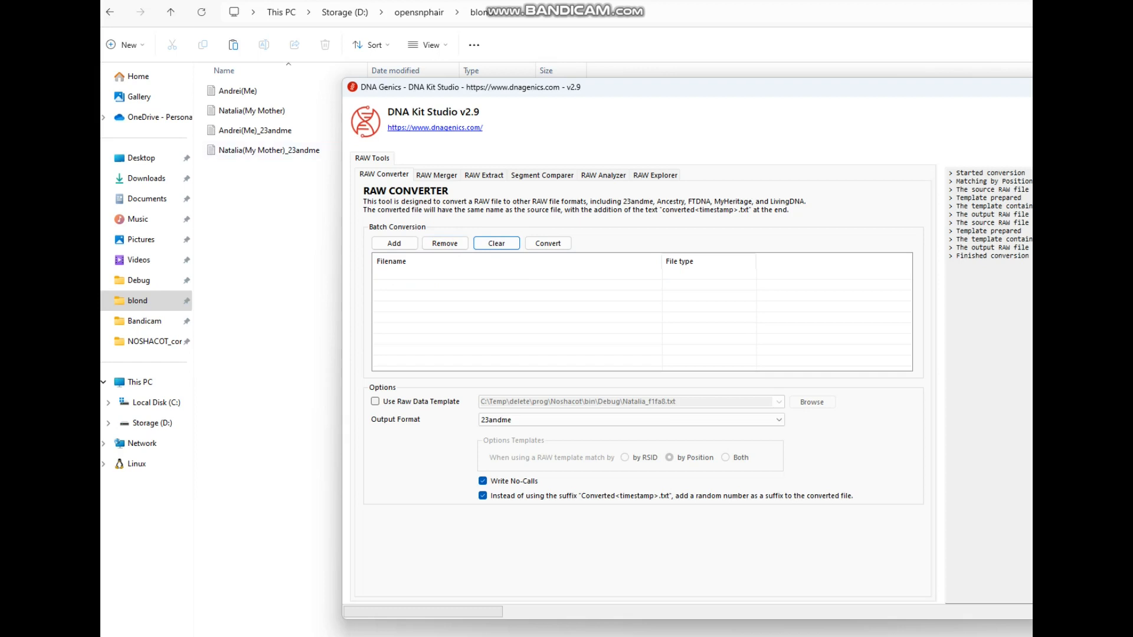
Step: Add the first renamed 23andme text file to the converter's batch list
left_click(255, 130)
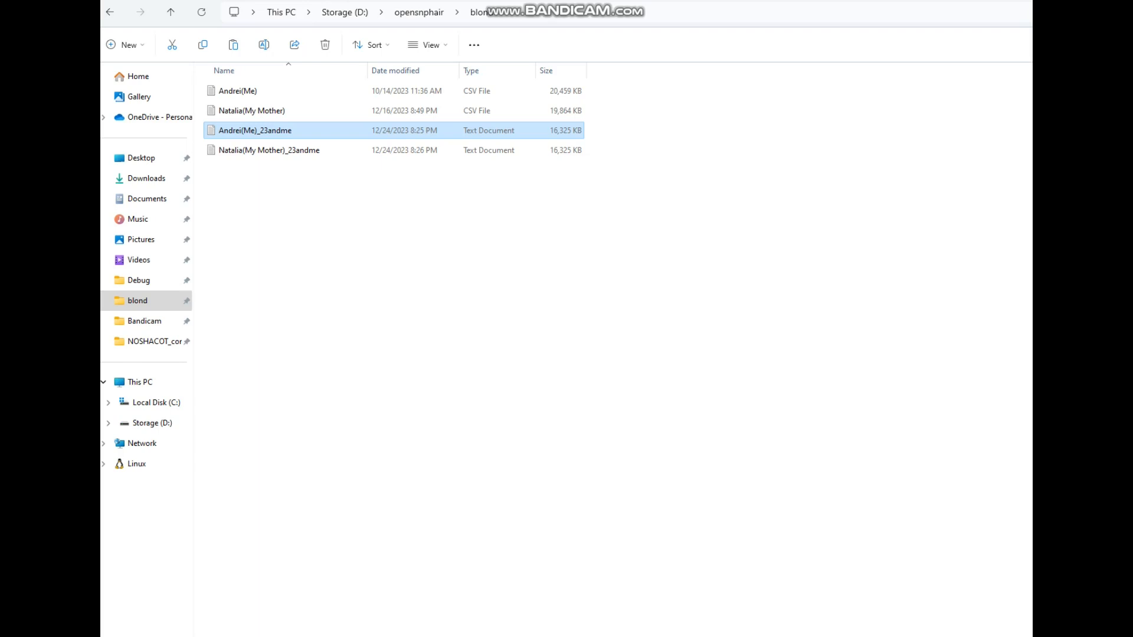
left_click_drag(633, 128, 498, 152)
left_click(548, 195)
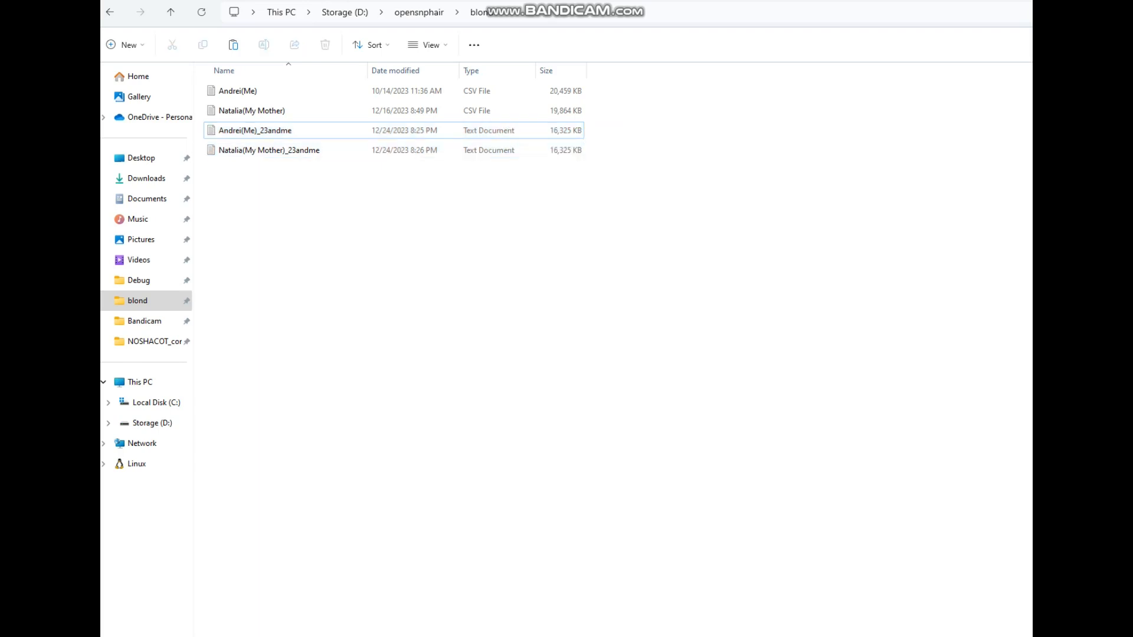
key("alt+Tab")
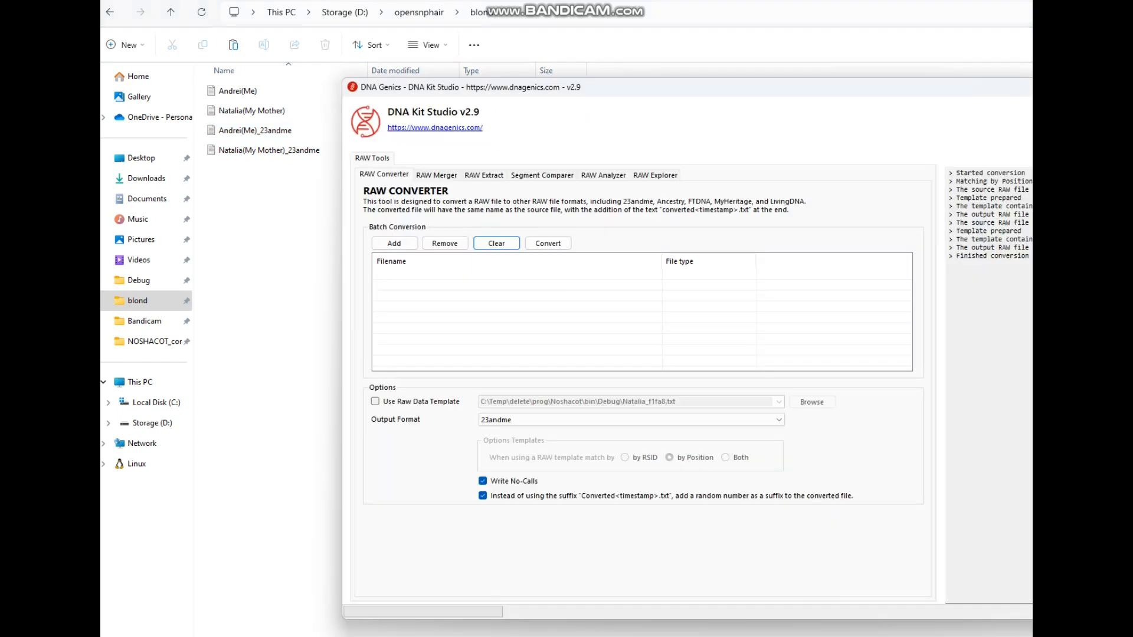
left_click_drag(617, 88, 728, 119)
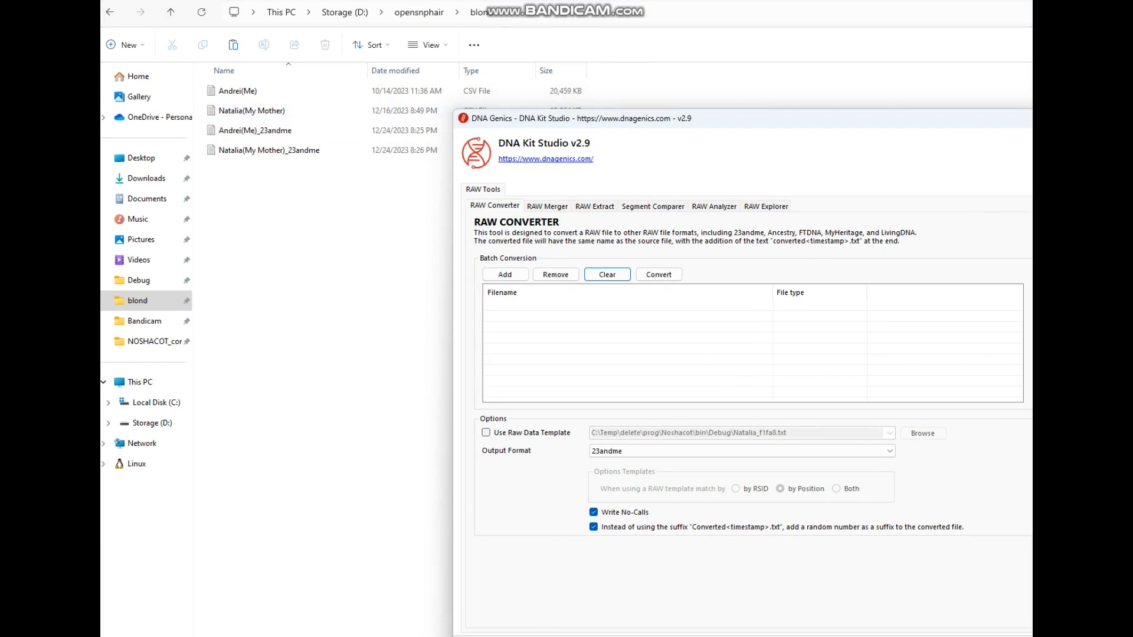
left_click(505, 274)
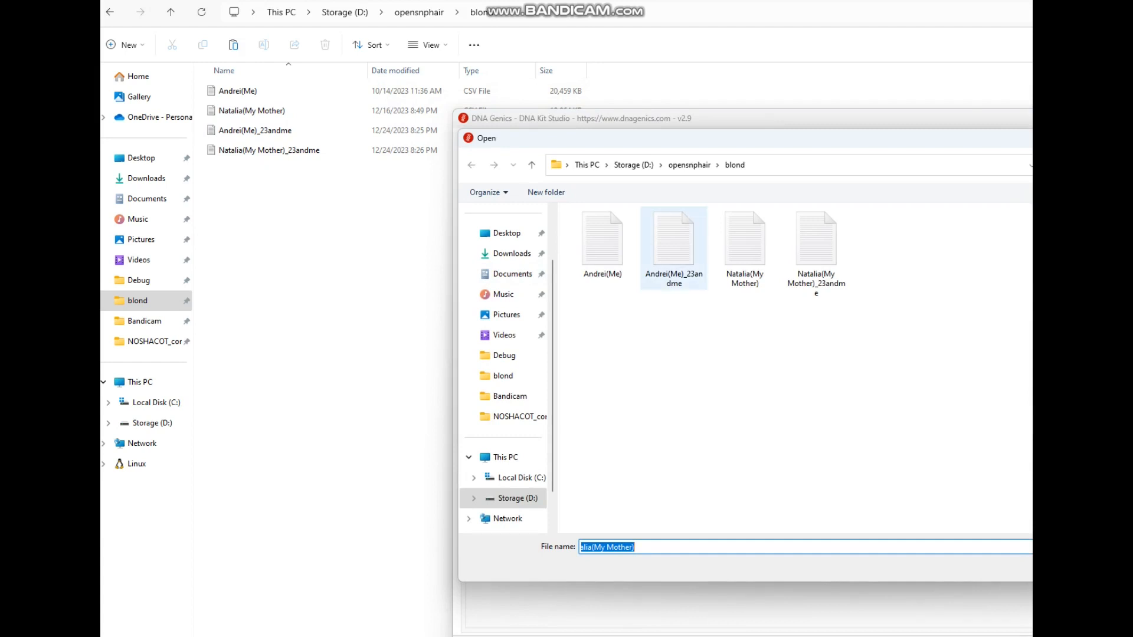
double_click(673, 244)
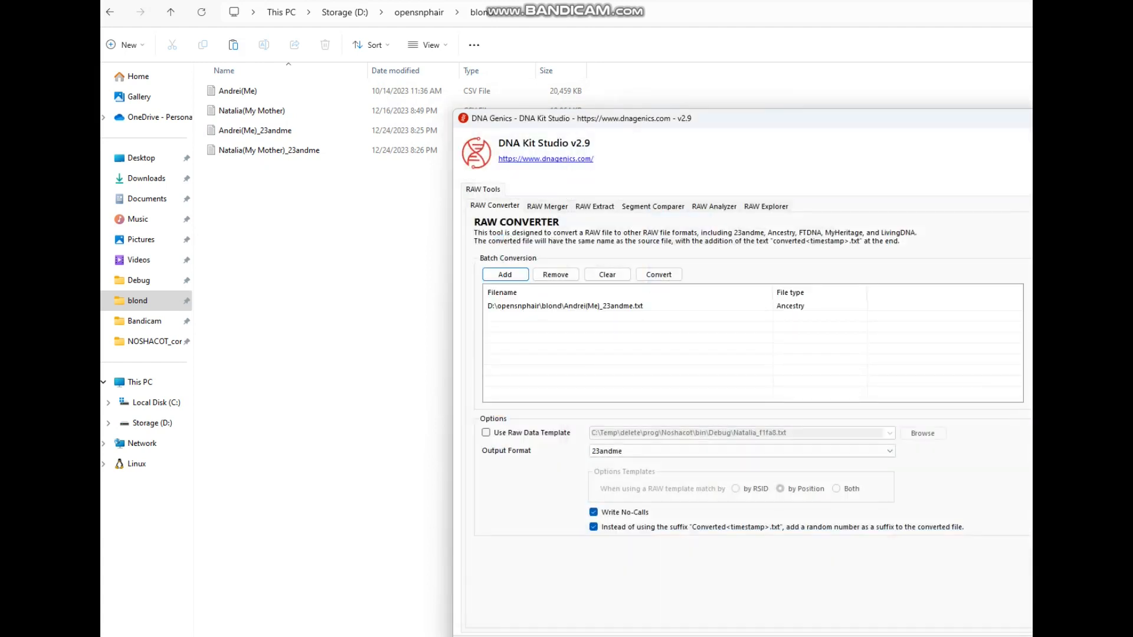
Step: Enable the raw data template and browse to the mother's renamed 23andme text file as the template
left_click(486, 433)
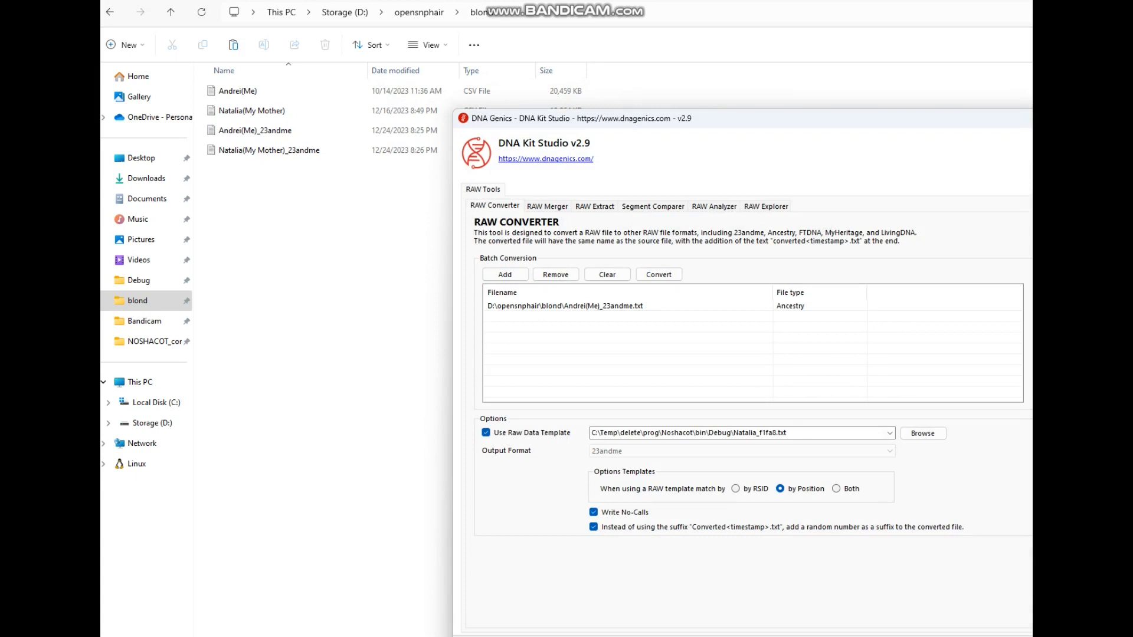
left_click(922, 433)
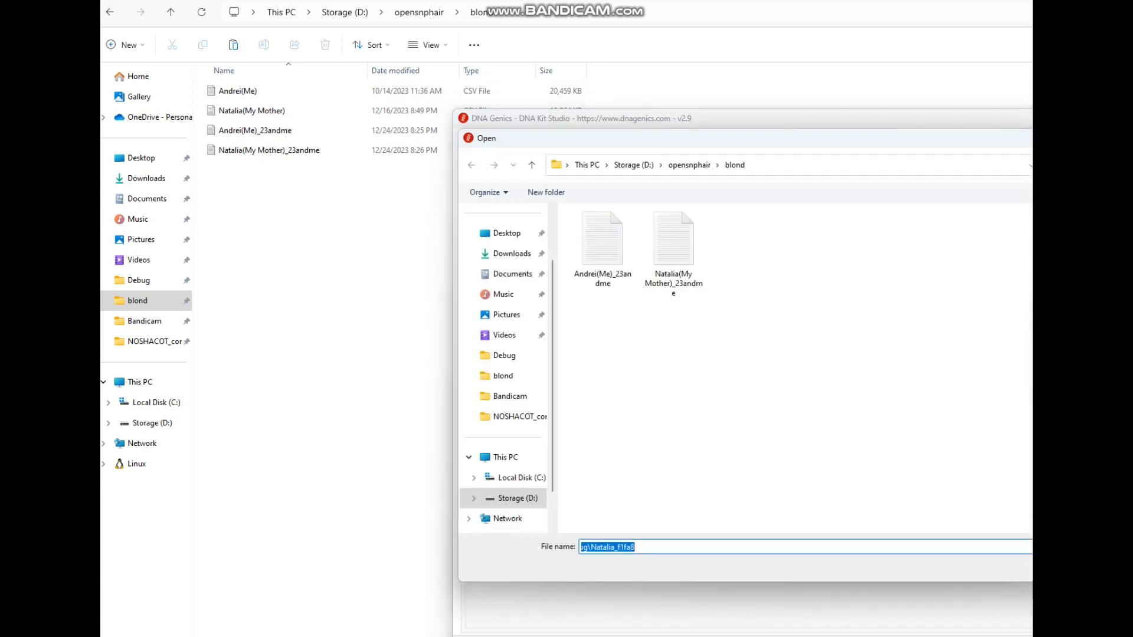
double_click(674, 242)
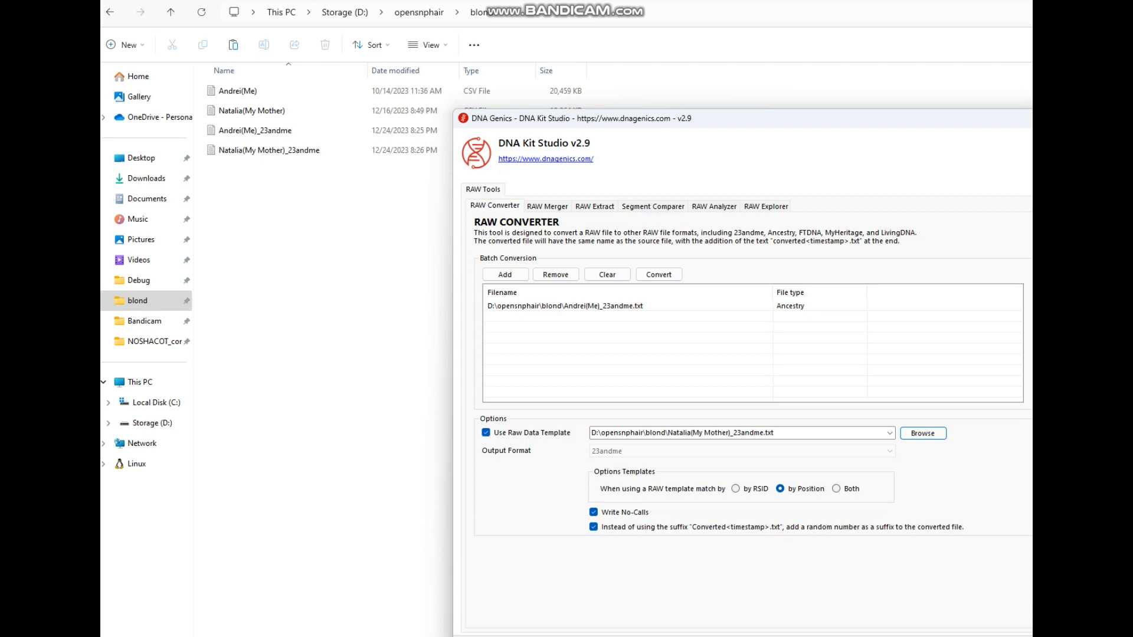
Step: Convert the file matched by position to the template, acknowledge completion, and close DNA Kit Studio
left_click(659, 274)
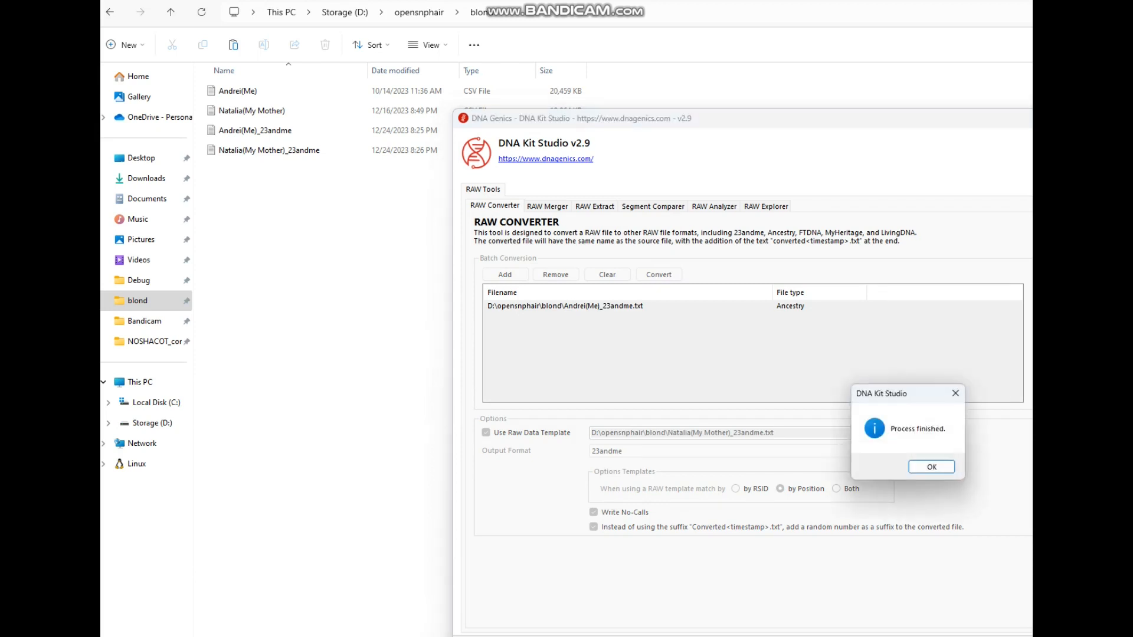
key("Return")
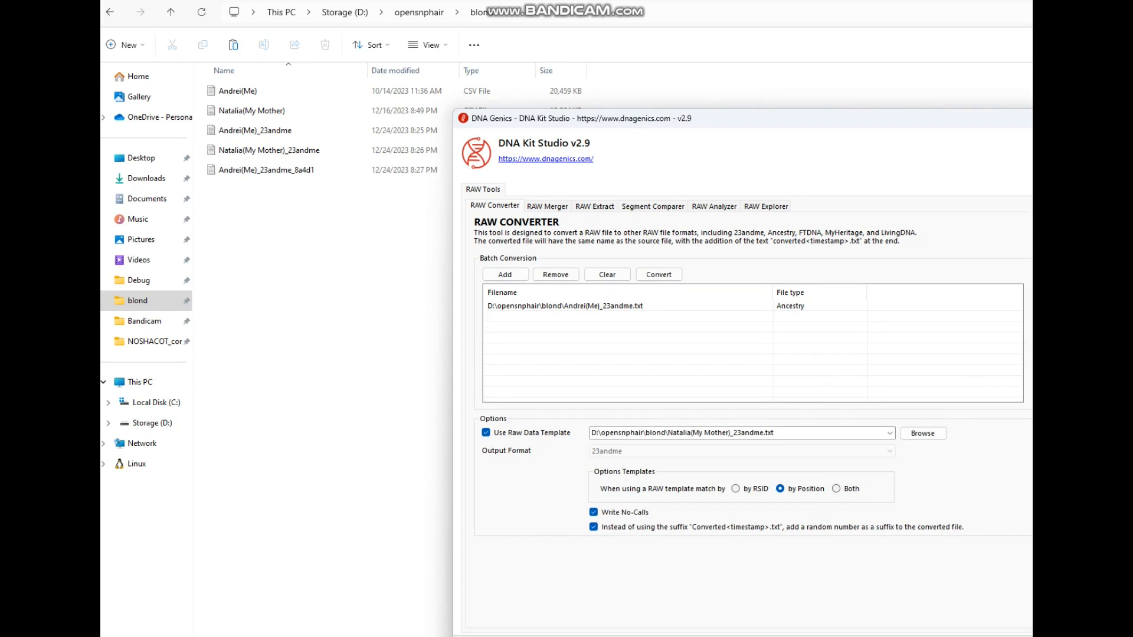
key("alt+F4")
Step: Switch to the Genome Analyzer tool web page in the browser
left_click(266, 170)
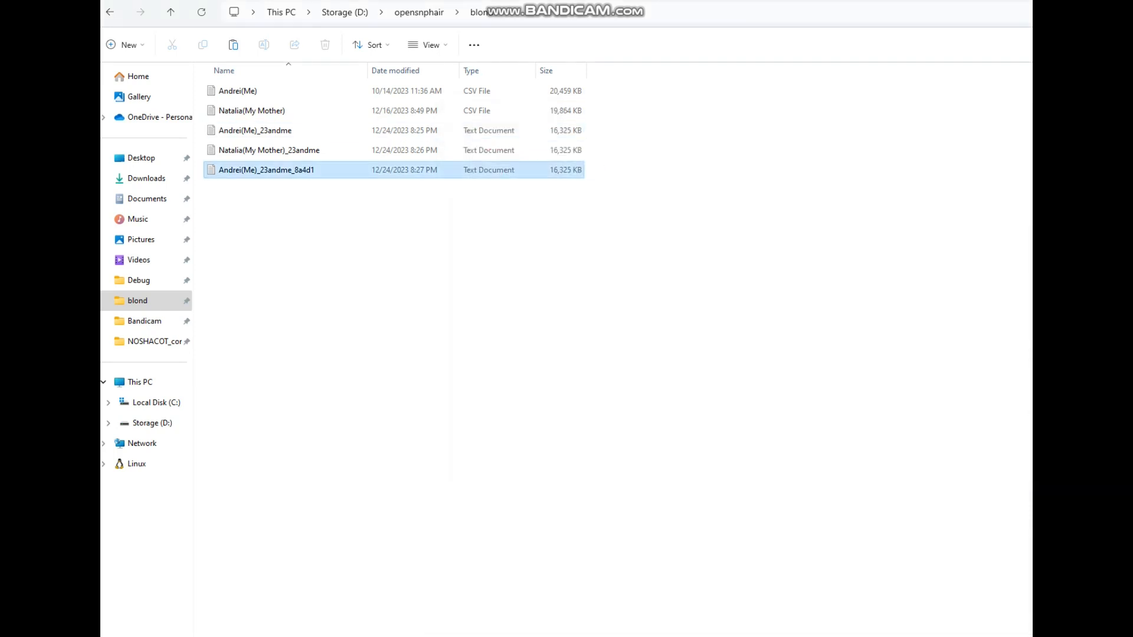
left_click(255, 131)
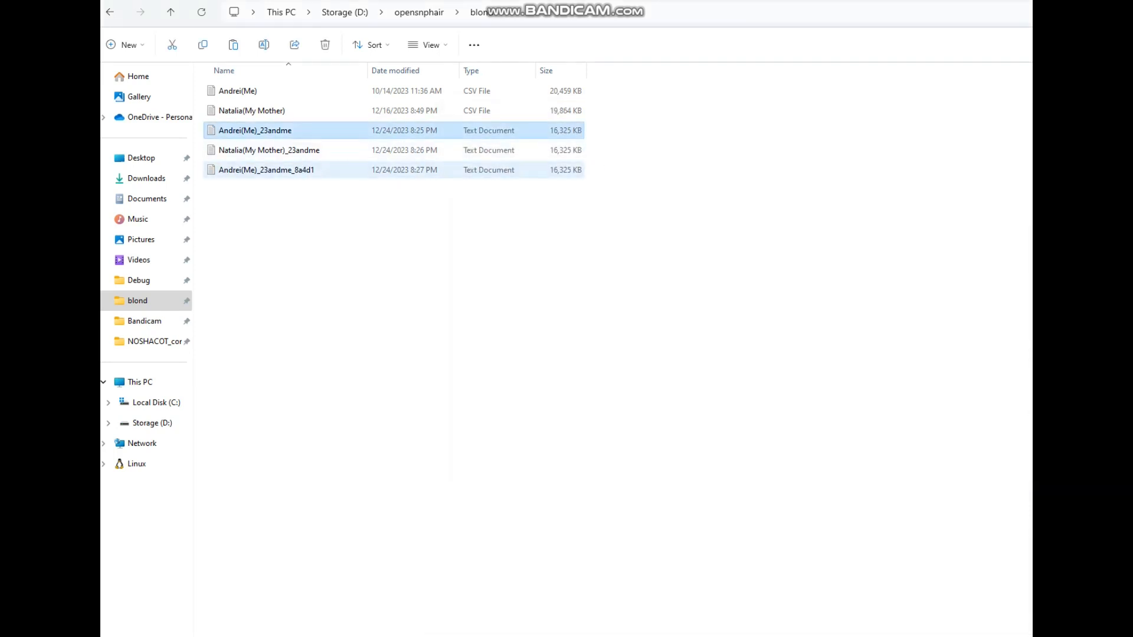
left_click(266, 170)
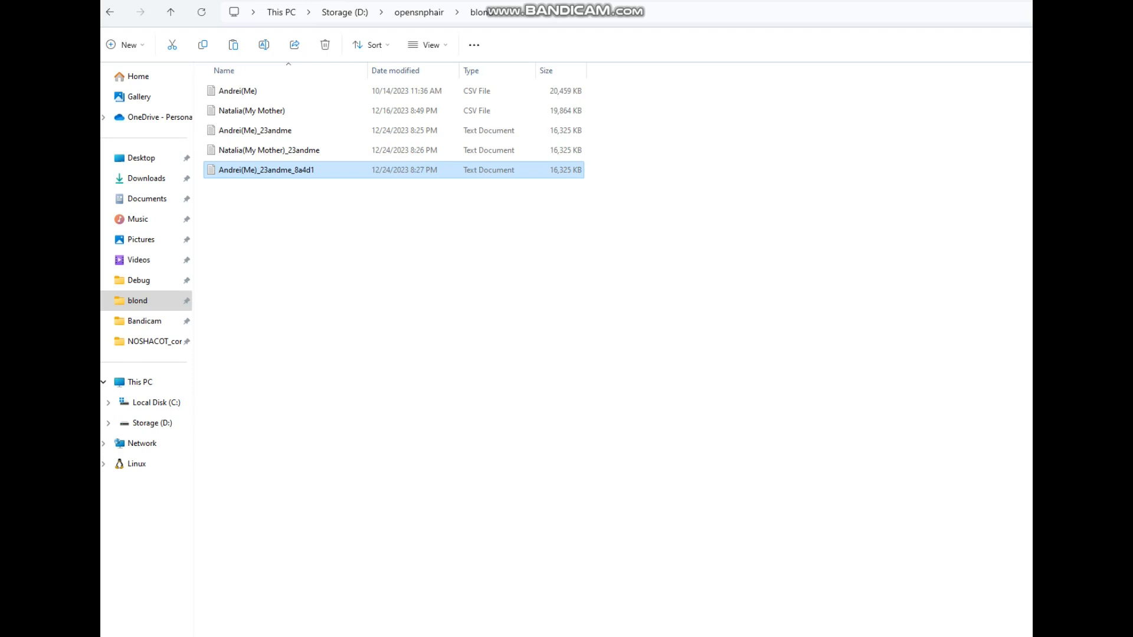
key("alt+Tab")
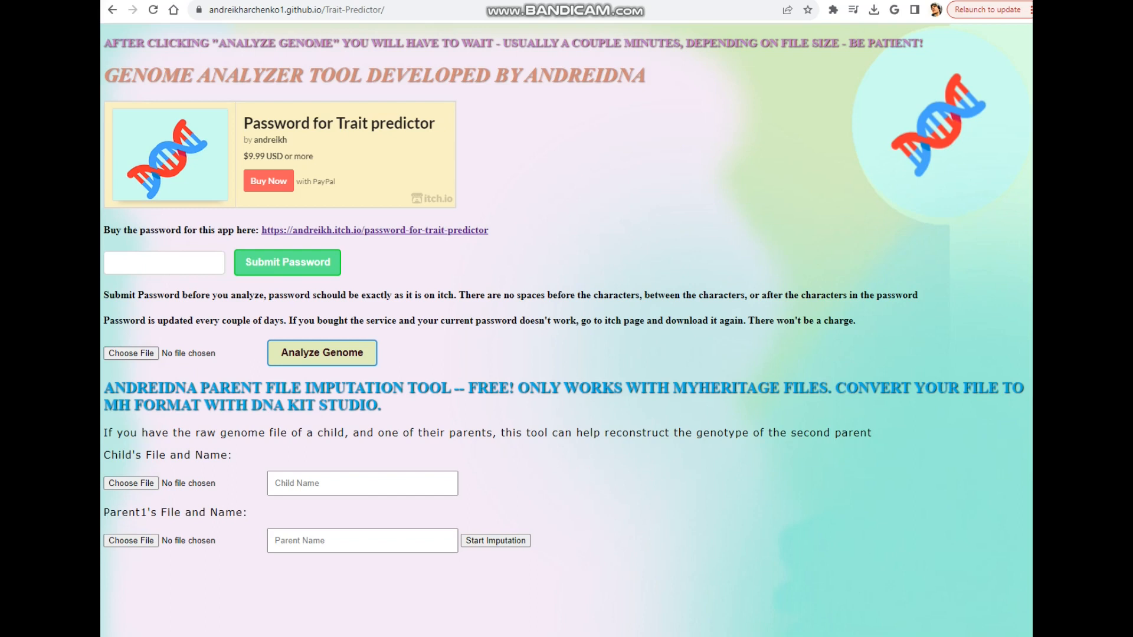
Step: Choose the Andrei(Me)_23andme_8a4d1 file as the child's file in the imputation tool and name the child Andrei
left_click_drag(104, 454, 233, 455)
left_click_drag(104, 512, 168, 512)
left_click(168, 511)
left_click(131, 483)
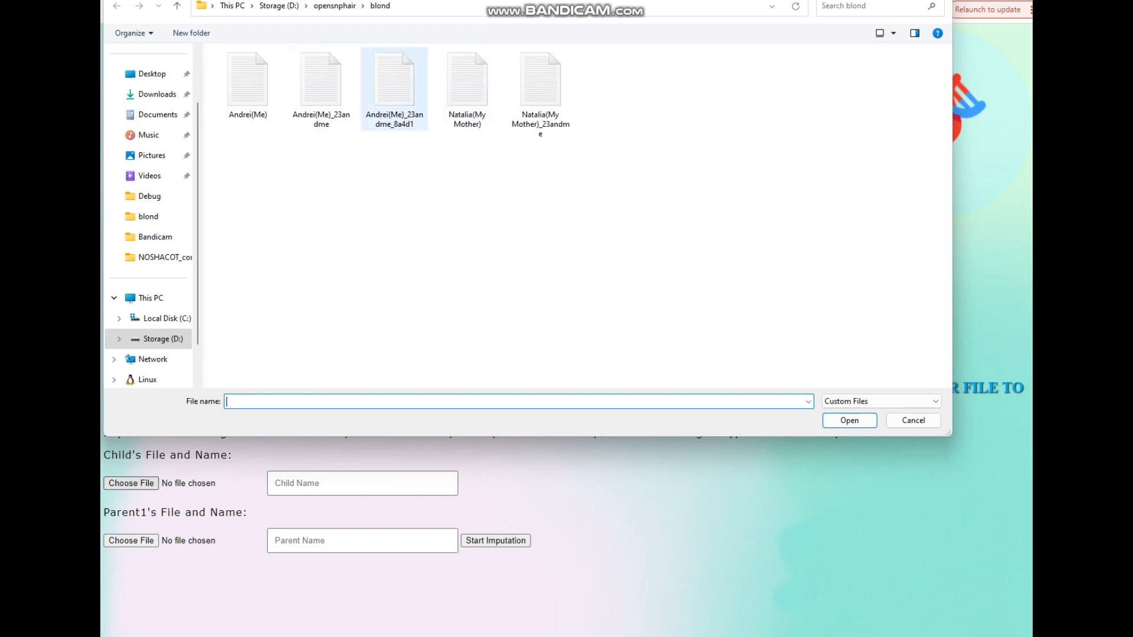
left_click(394, 89)
left_click(321, 89)
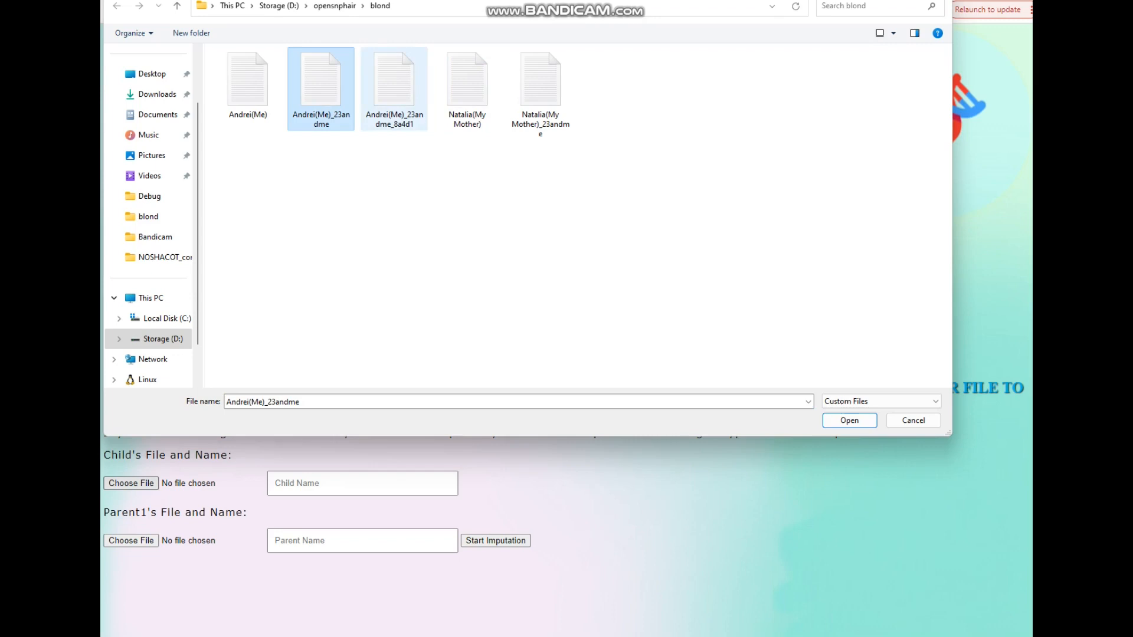
double_click(394, 89)
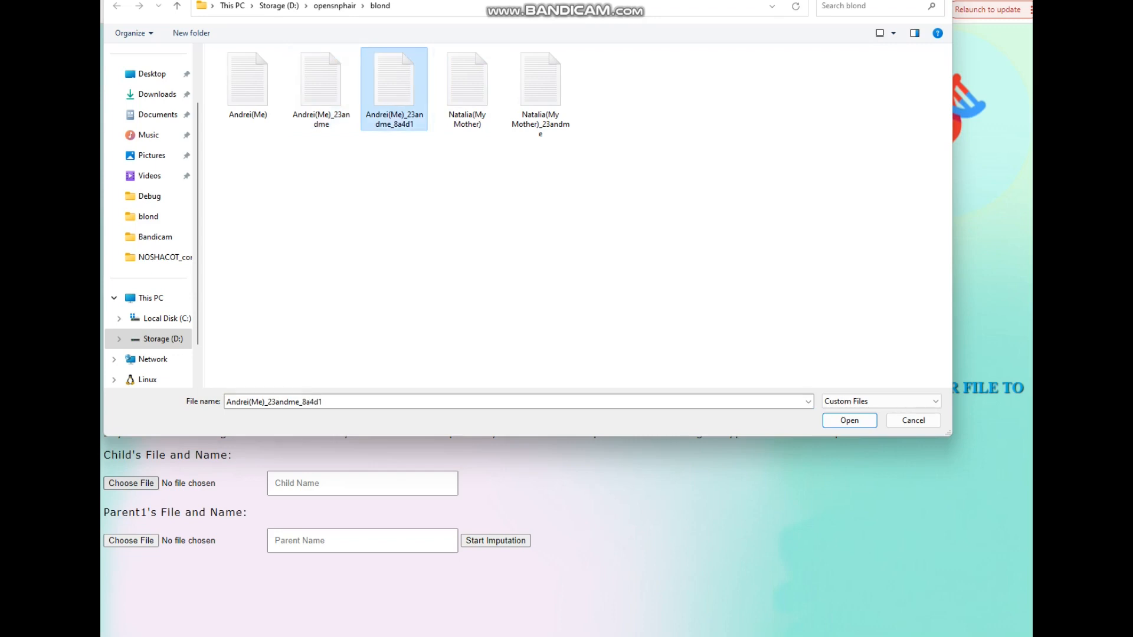
left_click(348, 483)
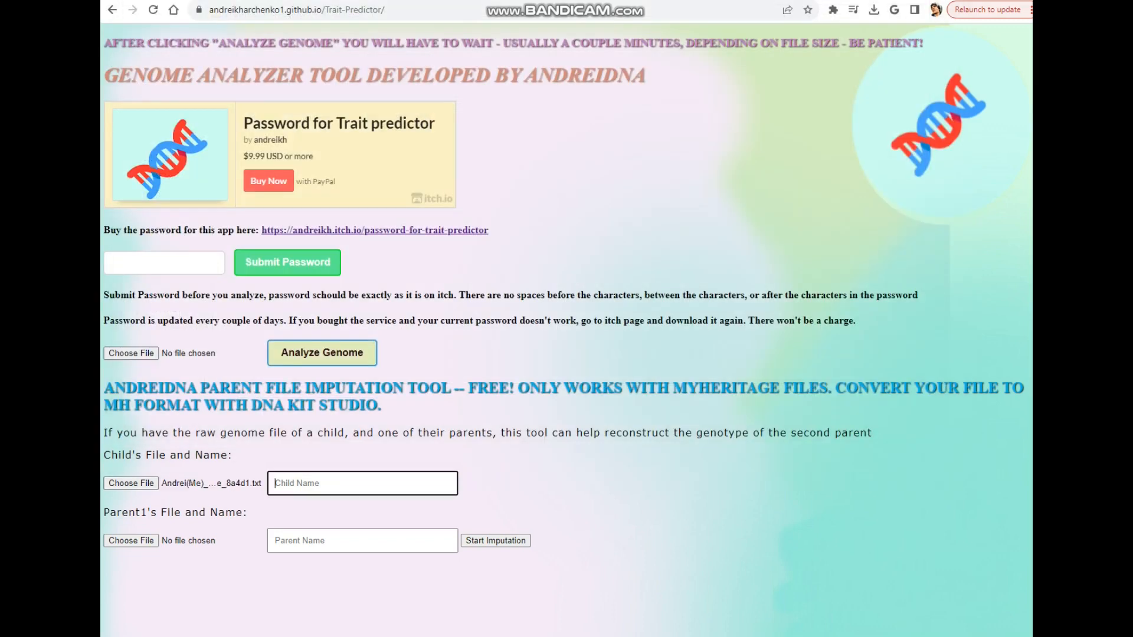
type("Anmdre")
key("BackSpace")
key("BackSpace")
key("BackSpace")
key("BackSpace")
type("drei")
Step: Choose the Natalia(My Mother)_23andme file as parent 1, name the parent Natalia, and start the imputation
left_click(131, 540)
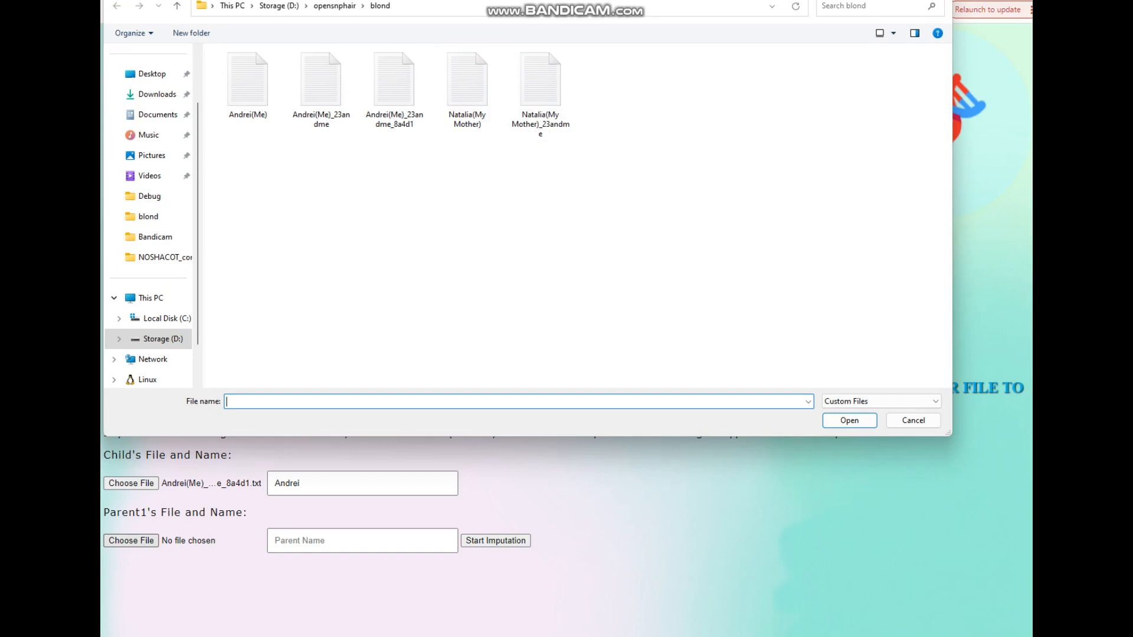
key("Escape")
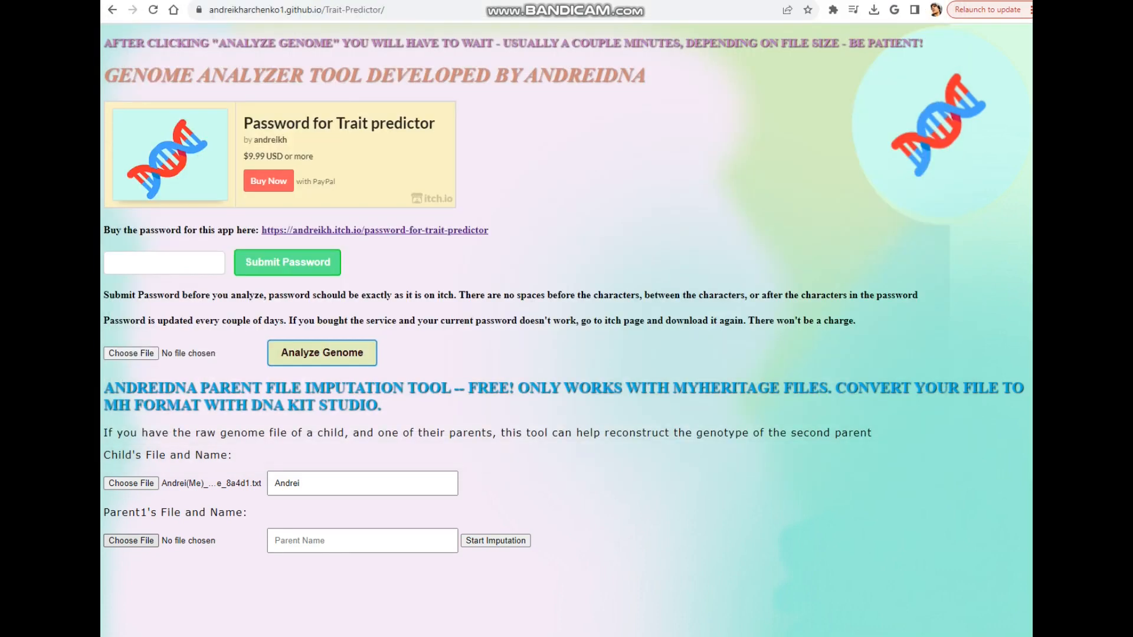
left_click(362, 541)
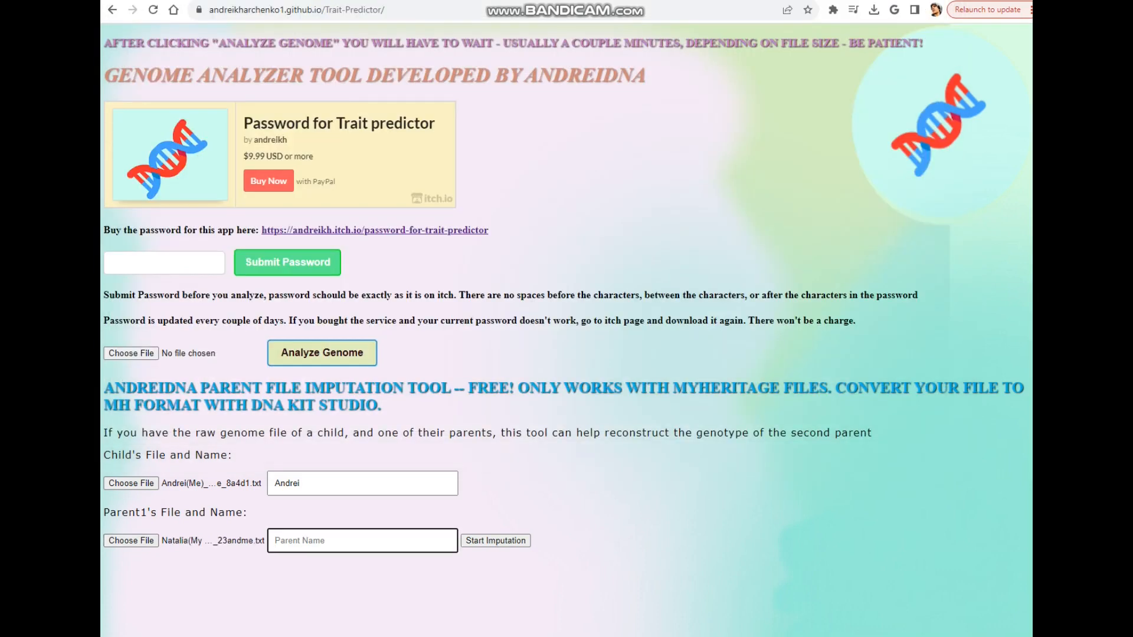
type("Natalia")
left_click(496, 540)
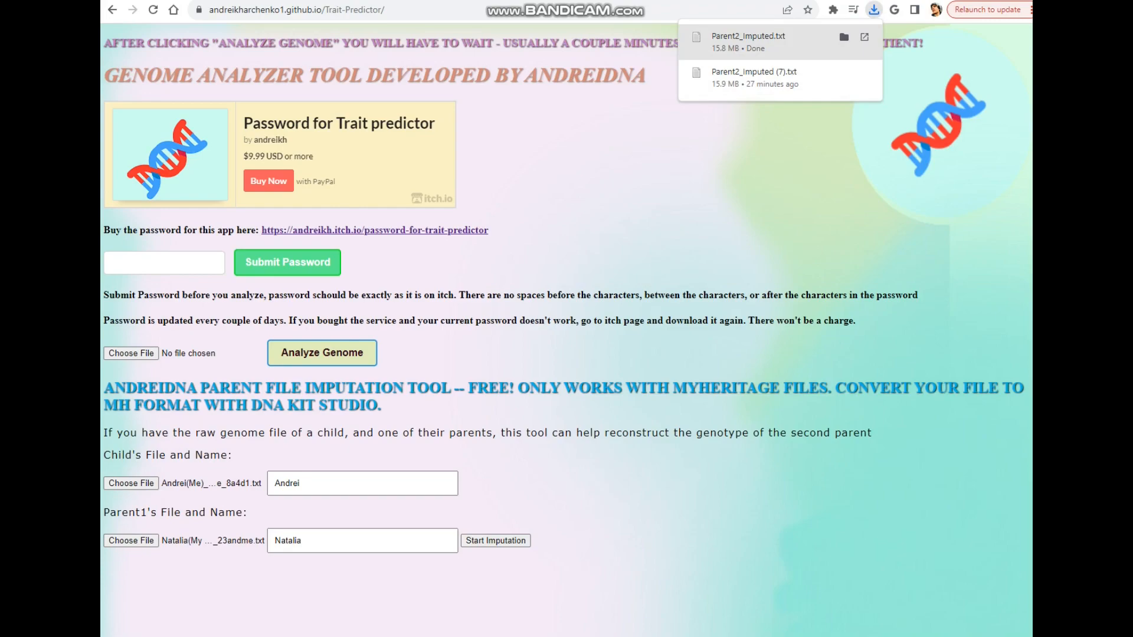
Step: Open the downloaded Parent2_Imputed.txt file and examine its contents before minimizing it
left_click(748, 41)
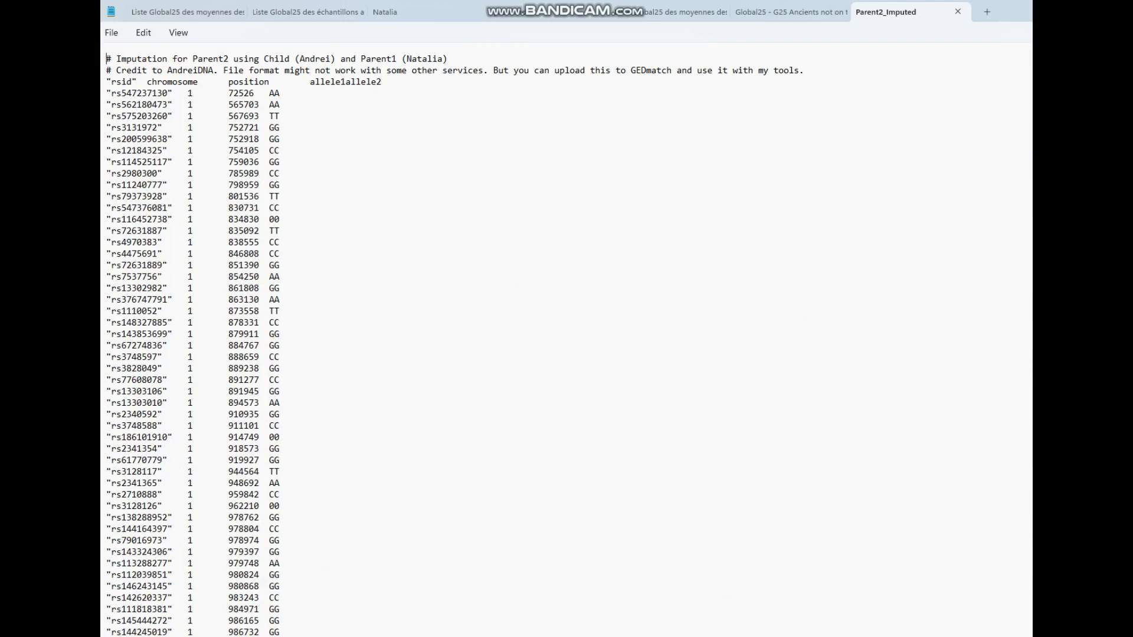
left_click_drag(193, 59, 228, 59)
left_click(281, 254)
left_click_drag(281, 299, 282, 151)
left_click(282, 220)
key("super+Down")
key("super+Down")
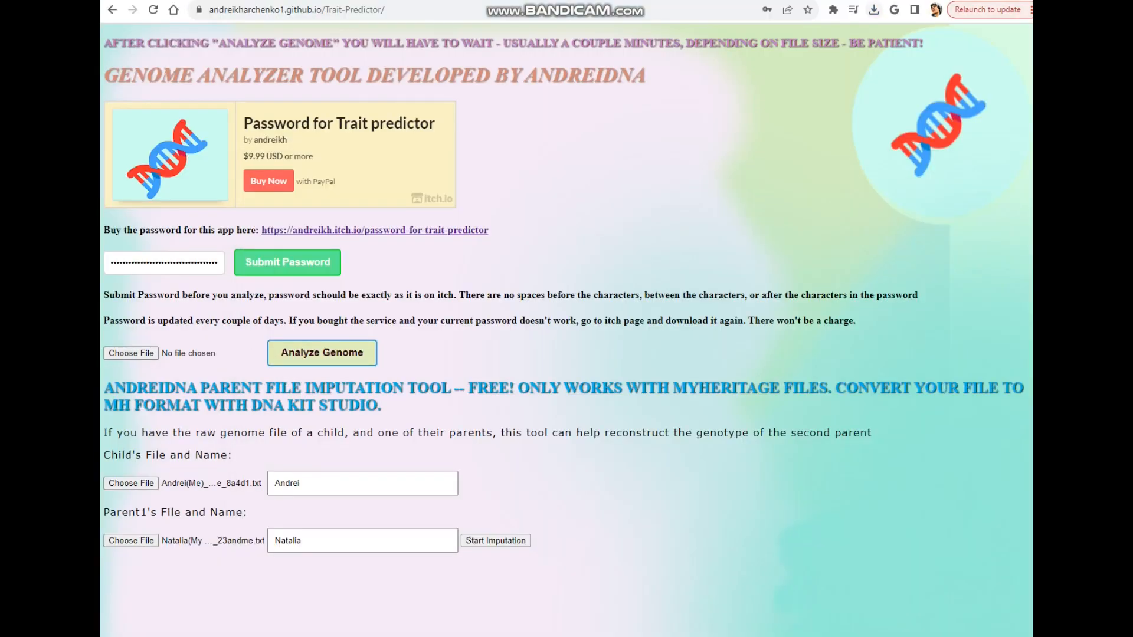
Step: Load the Parent2_Imputed.txt file into the genome analyzer, run Analyze Genome, and acknowledge the welcome message
left_click(874, 10)
left_click_drag(748, 66, 171, 352)
left_click(322, 353)
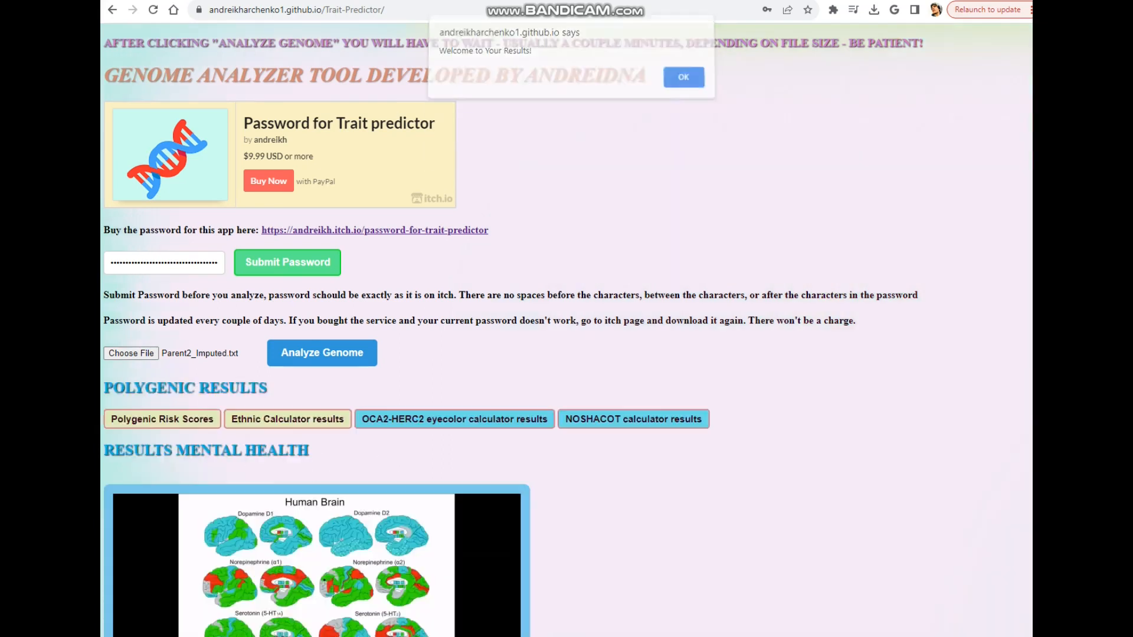
key("Return")
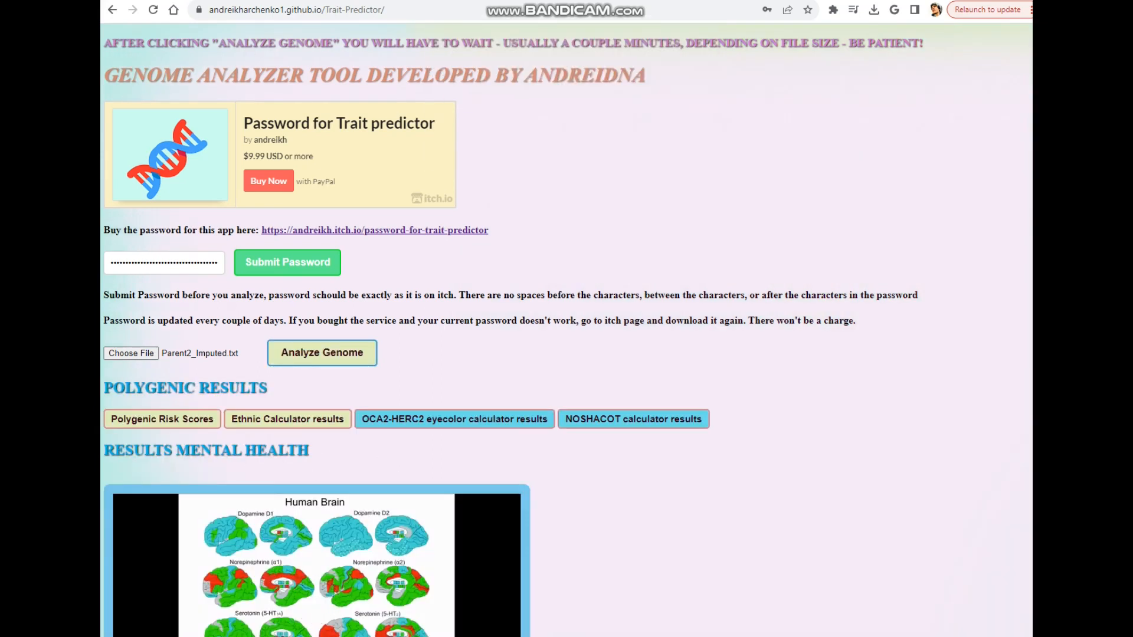
Step: Scroll through the trait results, reviewing the mental health, diabetes, and blue eye haplotype findings
scroll(566, 330, "down", 9)
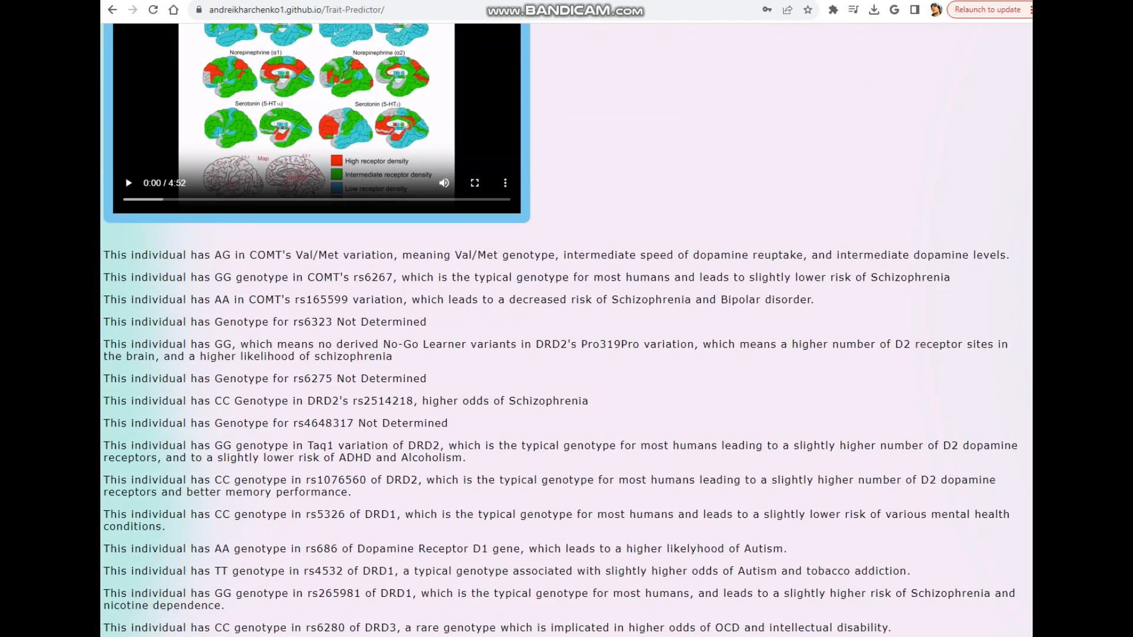
scroll(566, 330, "down", 4)
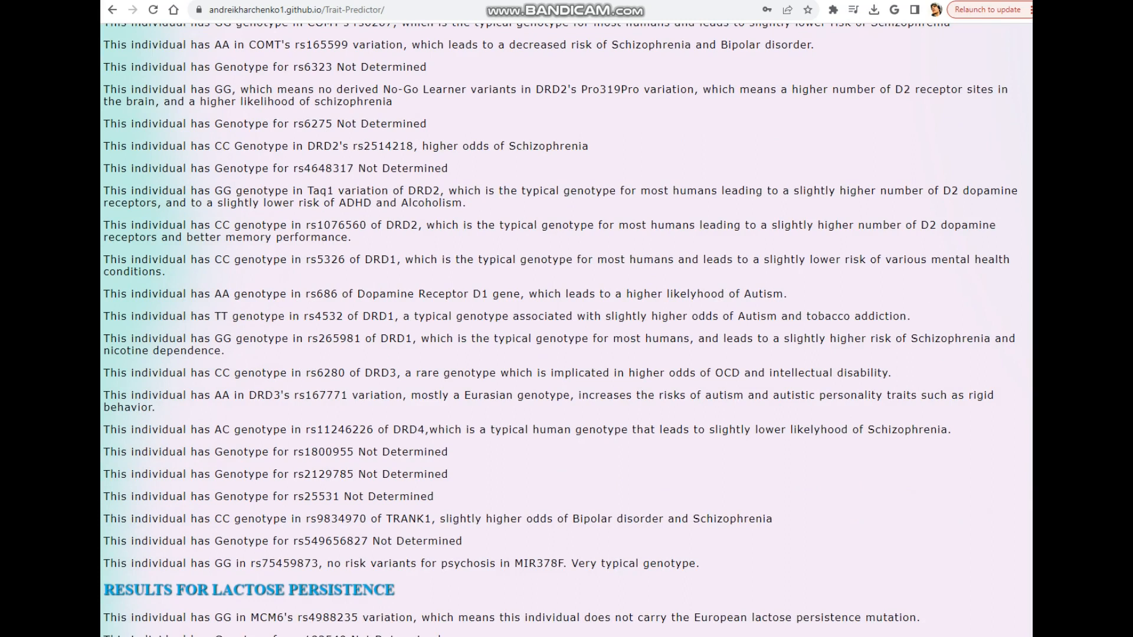
scroll(566, 330, "down", 8)
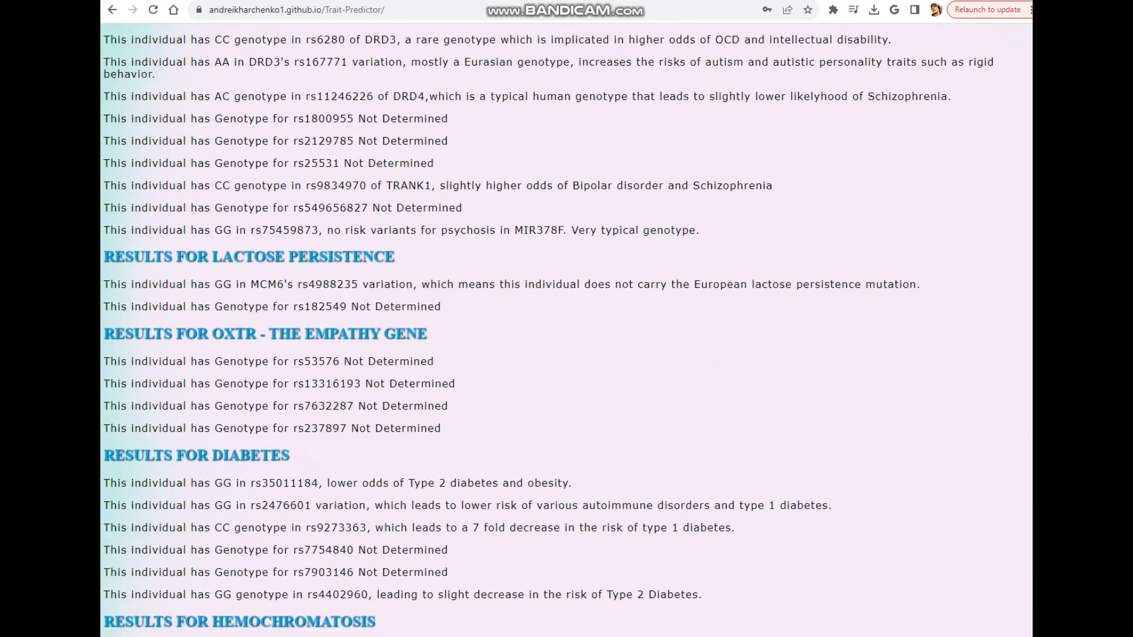
scroll(566, 330, "down", 1)
scroll(566, 330, "down", 13)
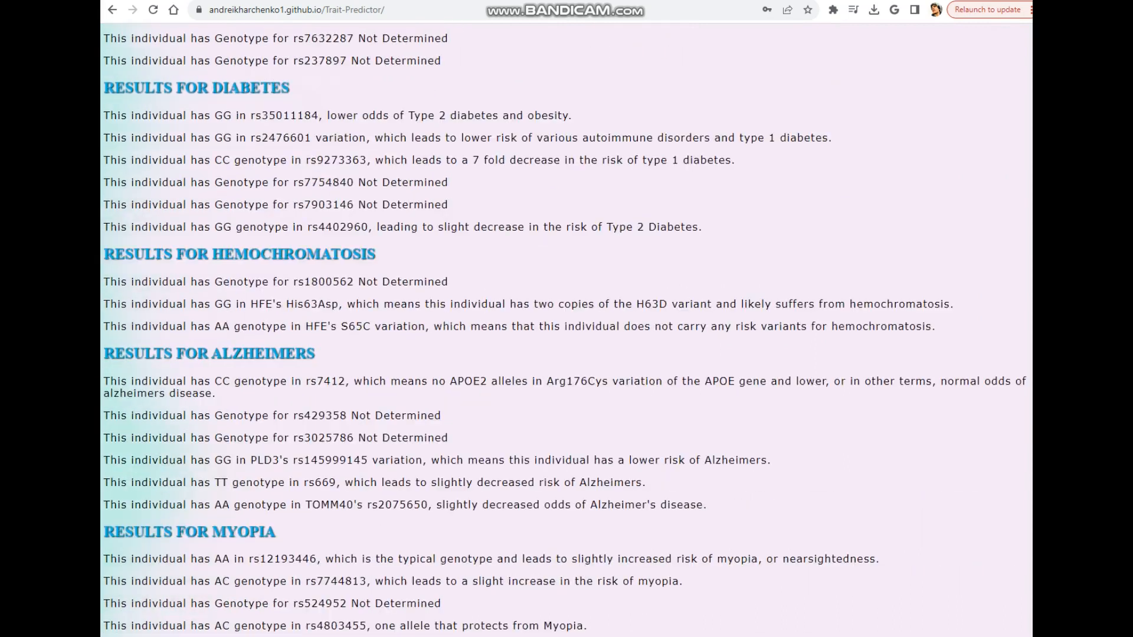
left_click_drag(530, 107, 566, 131)
scroll(566, 131, "down", 11)
scroll(567, 331, "down", 3)
scroll(566, 330, "up", 8)
scroll(566, 331, "down", 8)
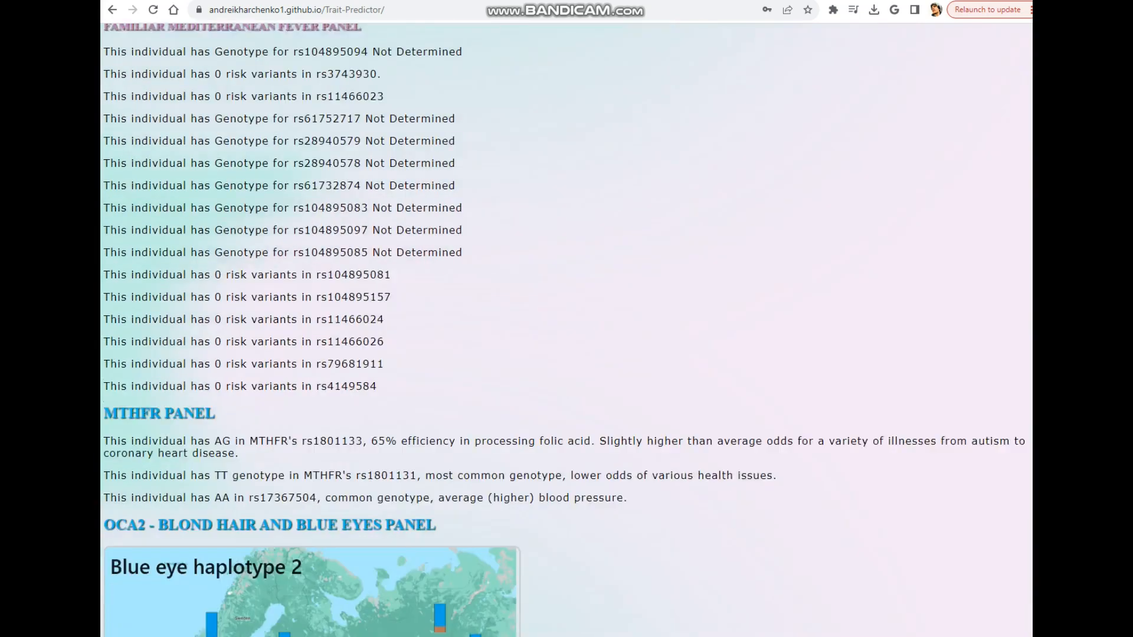
scroll(566, 330, "down", 9)
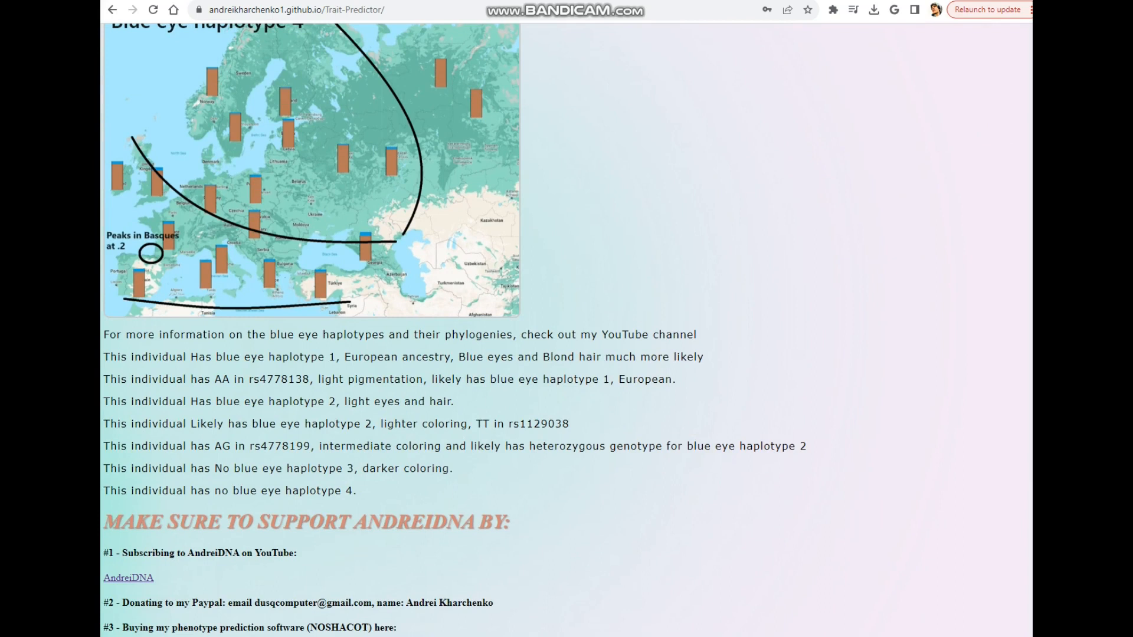
left_click_drag(454, 469, 191, 468)
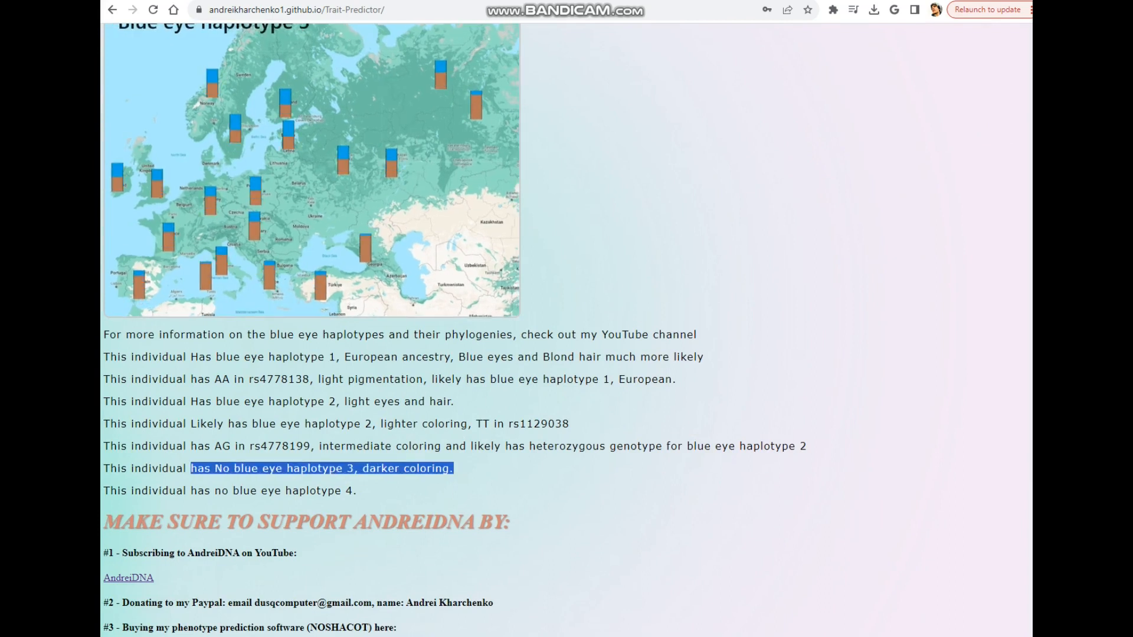
left_click(190, 468)
scroll(567, 330, "up", 20)
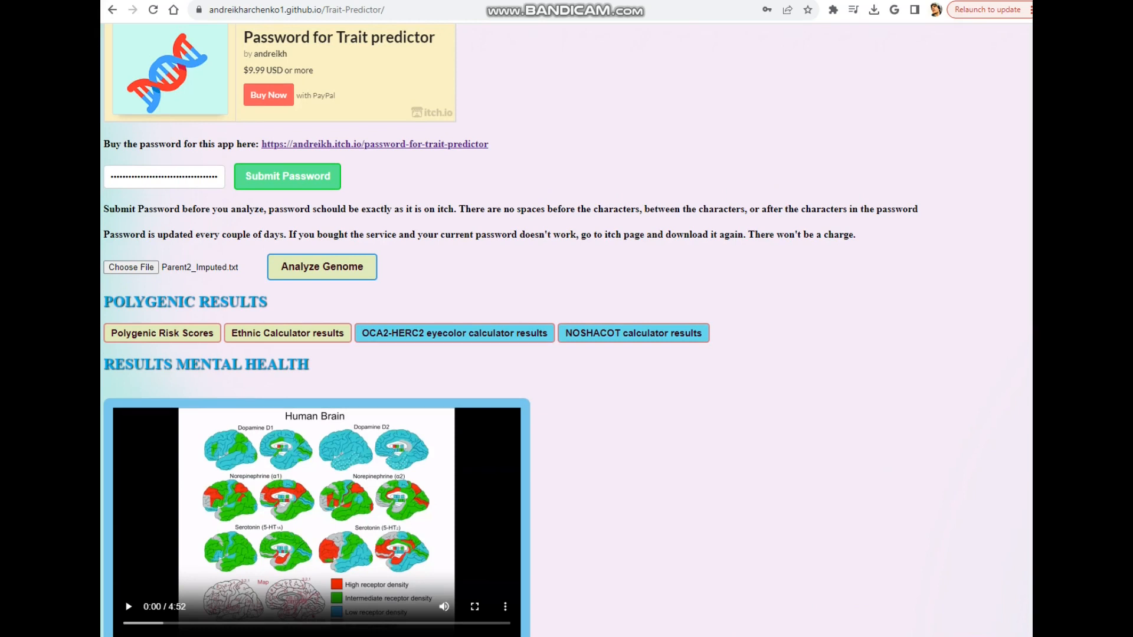
Step: Add the Parent2_Imputed file to the DNA Kit Studio converter's batch list
key("alt+Tab")
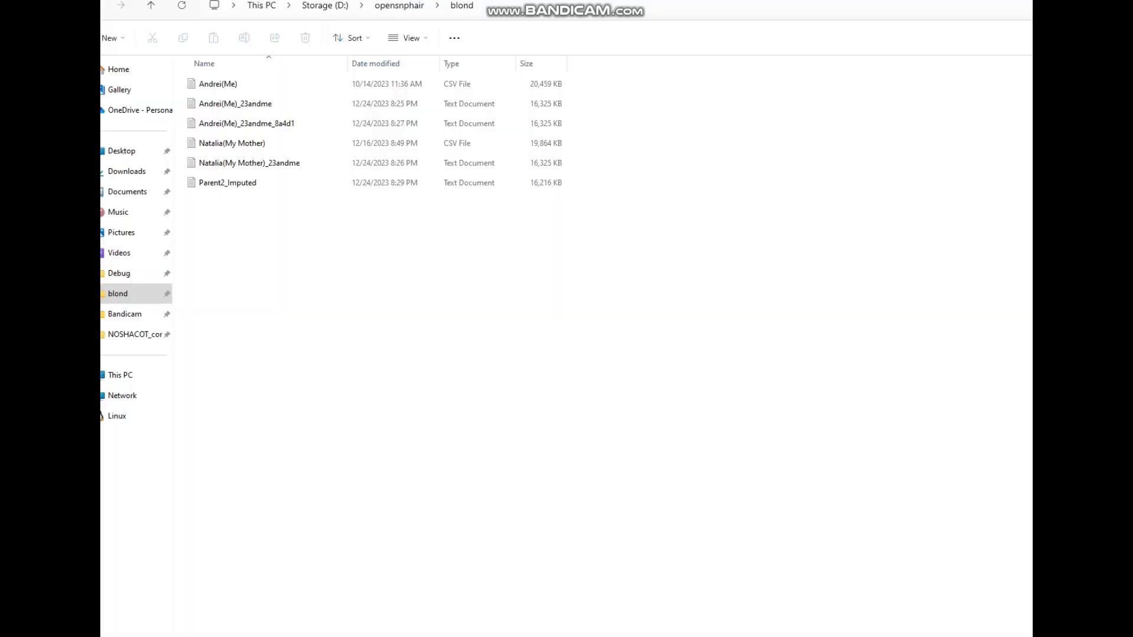
left_click(228, 183)
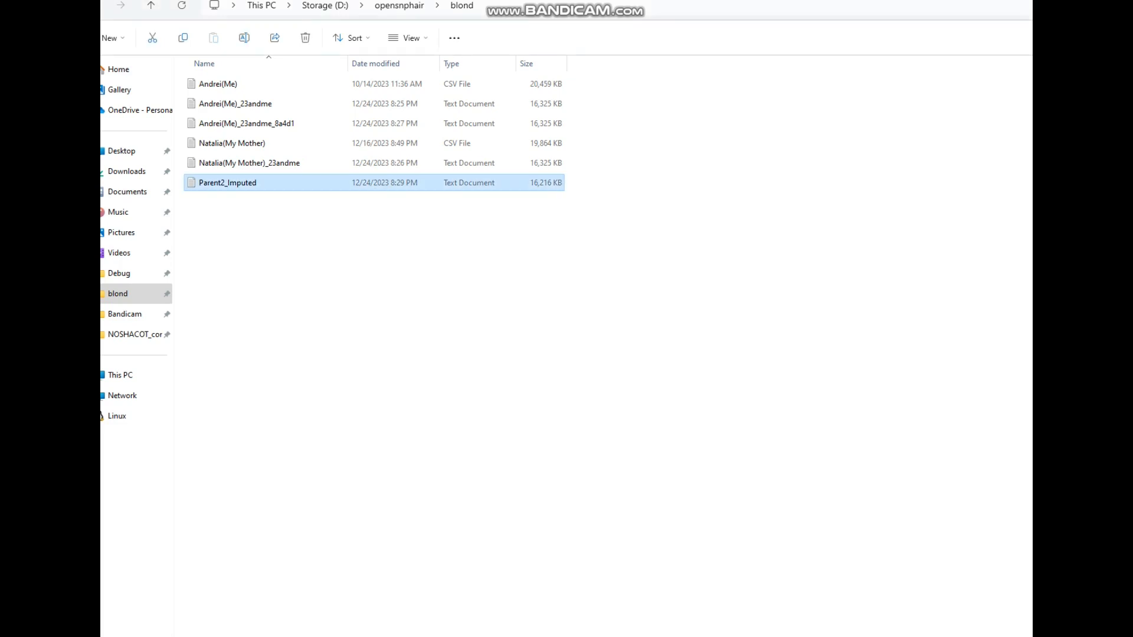
key("alt+Tab")
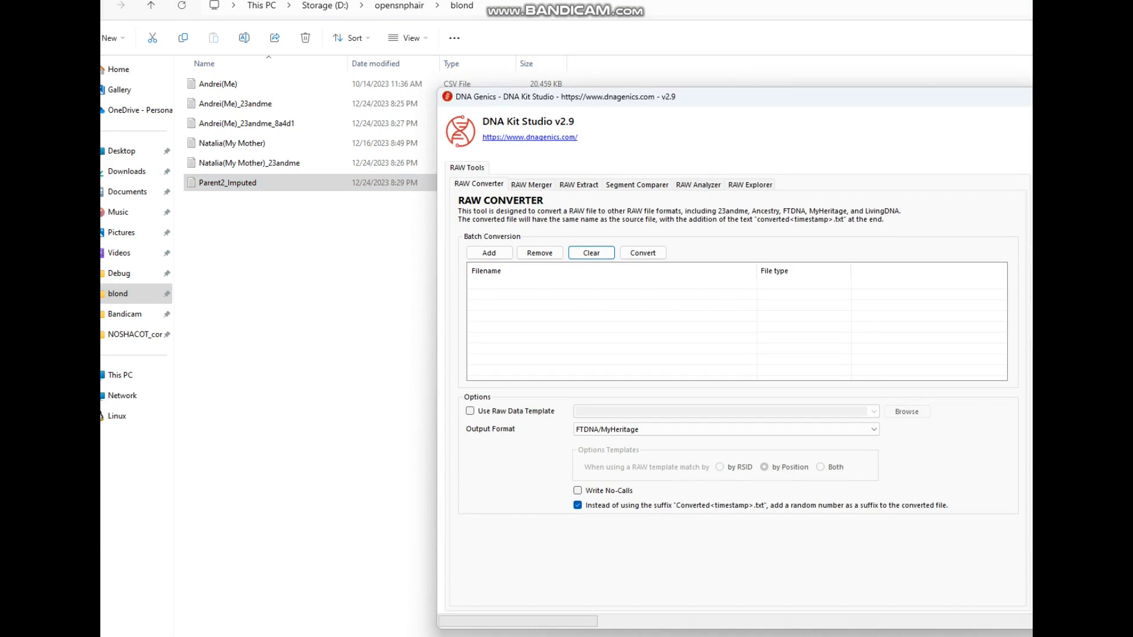
left_click(489, 252)
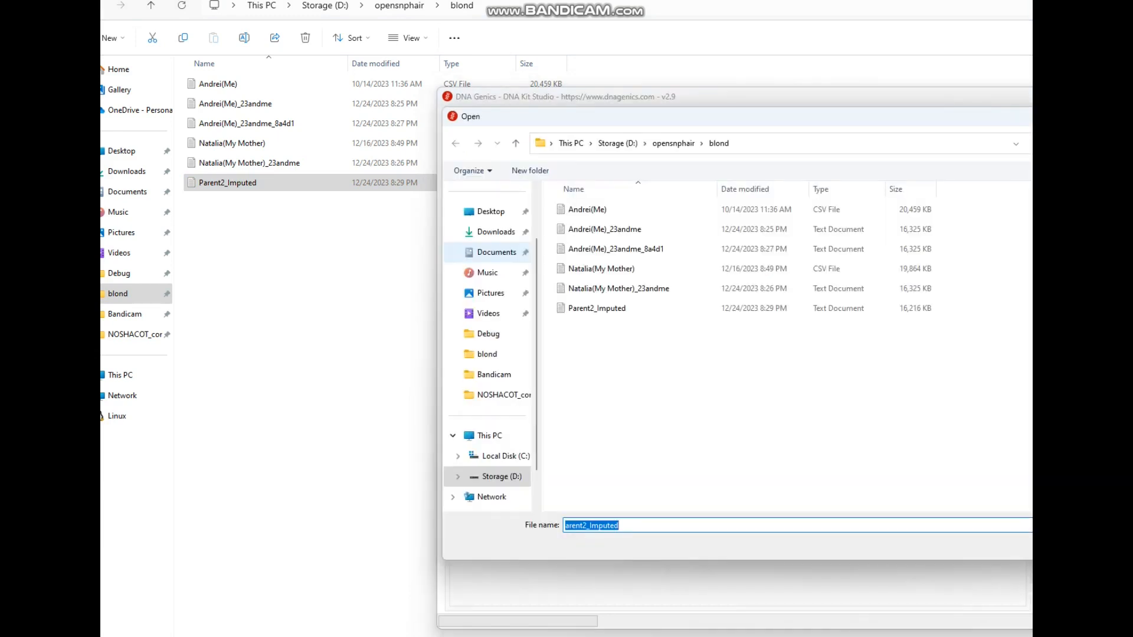
double_click(597, 308)
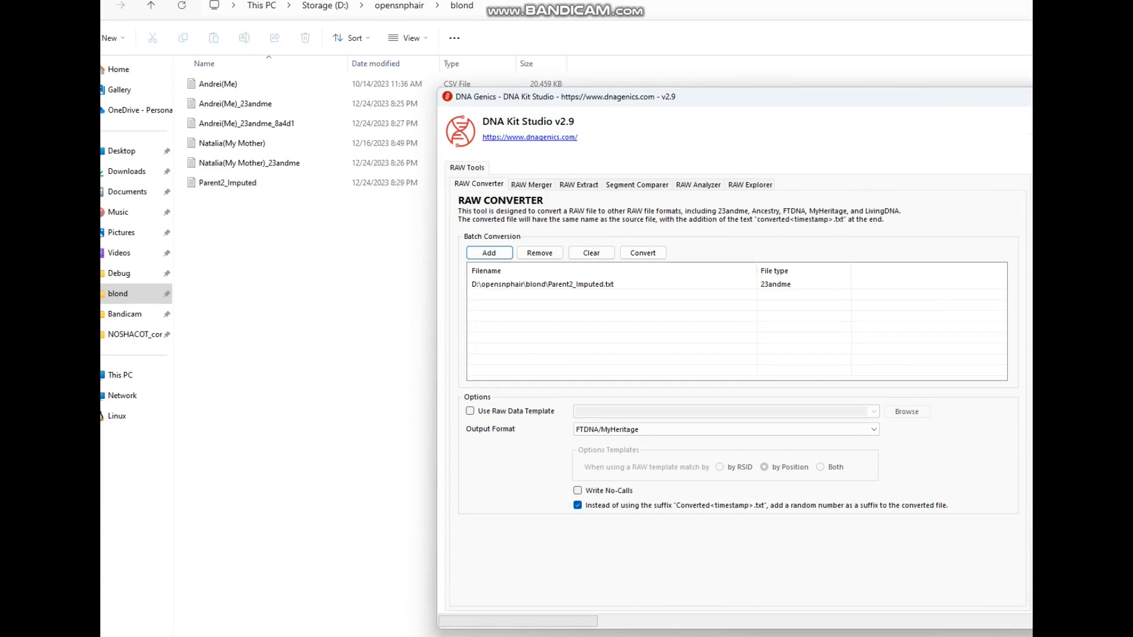
left_click(590, 284)
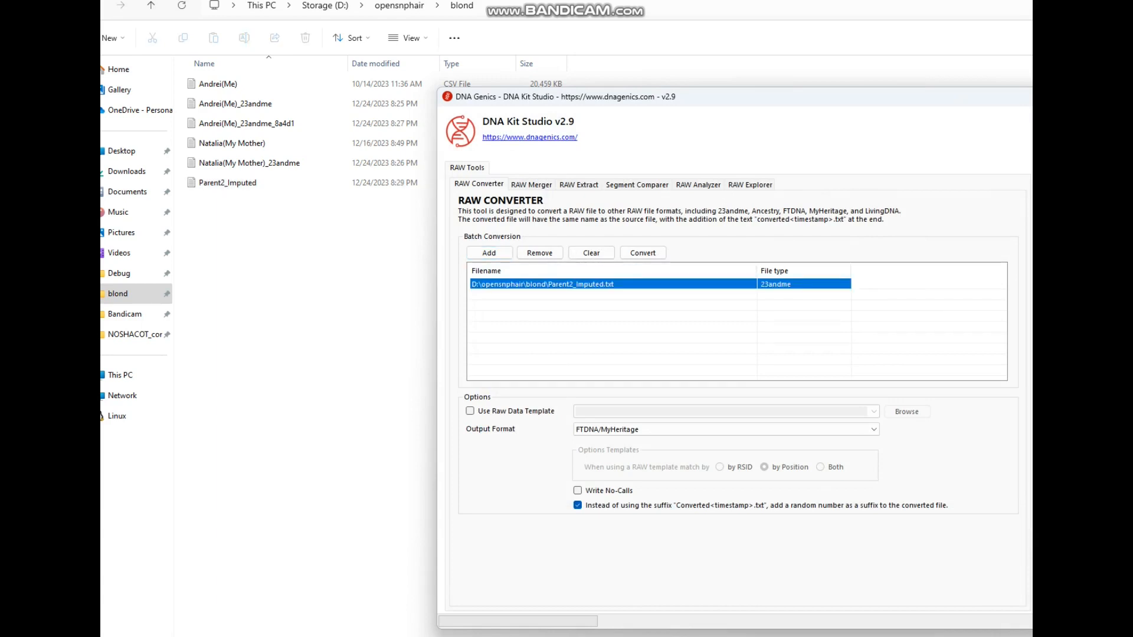
Step: Convert the Parent2_Imputed file to FTDNA/MyHeritage format and acknowledge completion
left_click(725, 430)
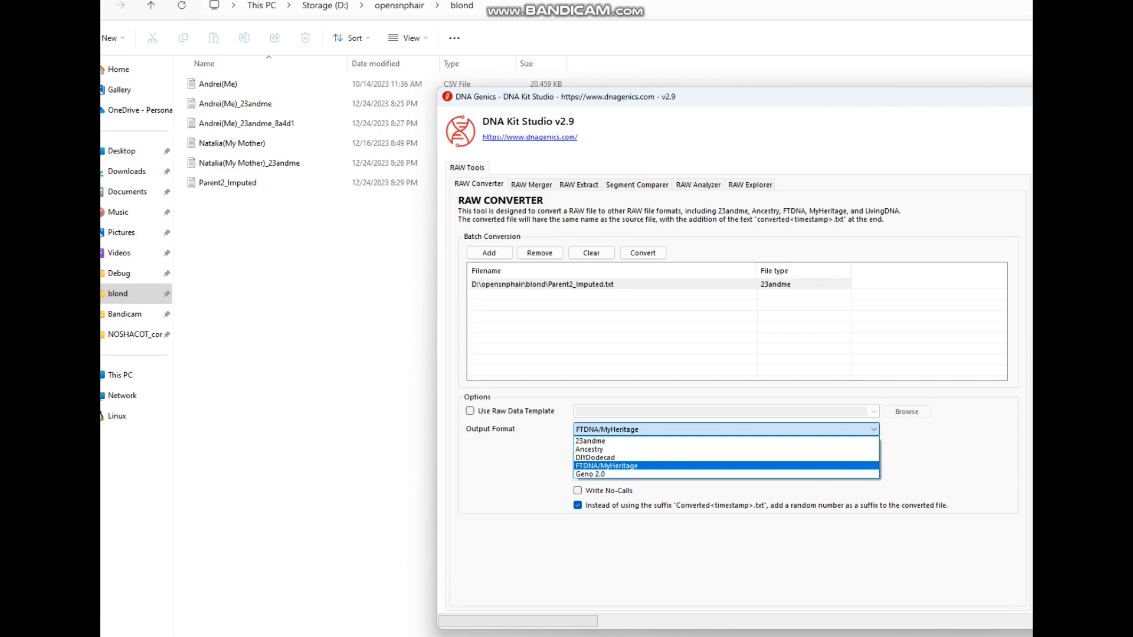
left_click(607, 466)
left_click(578, 491)
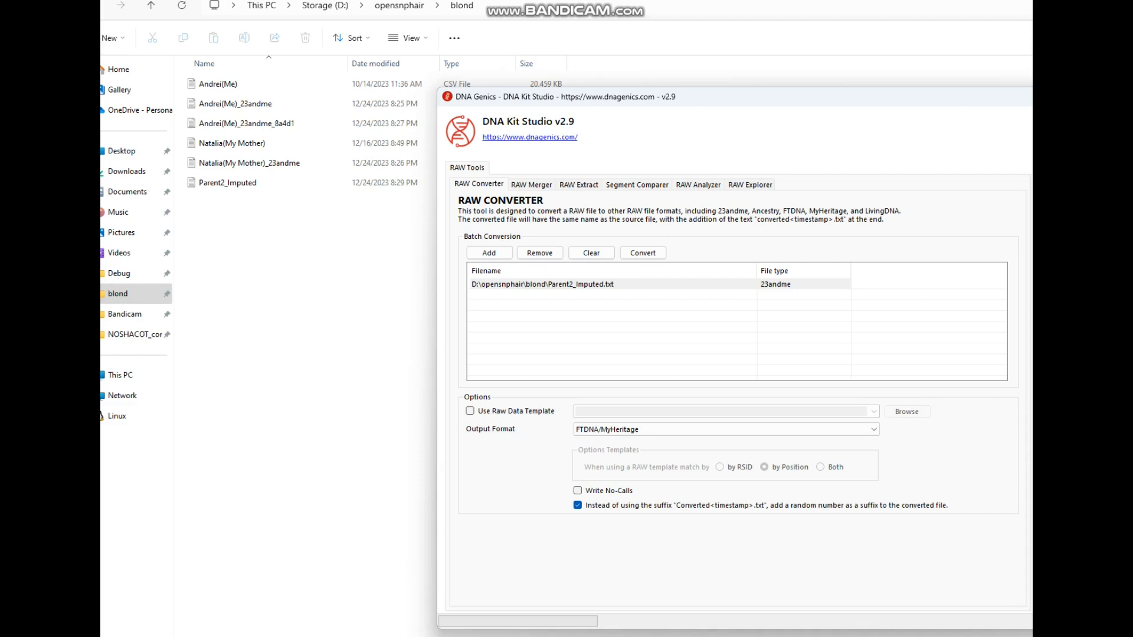
left_click(578, 491)
left_click(578, 491)
left_click(578, 491)
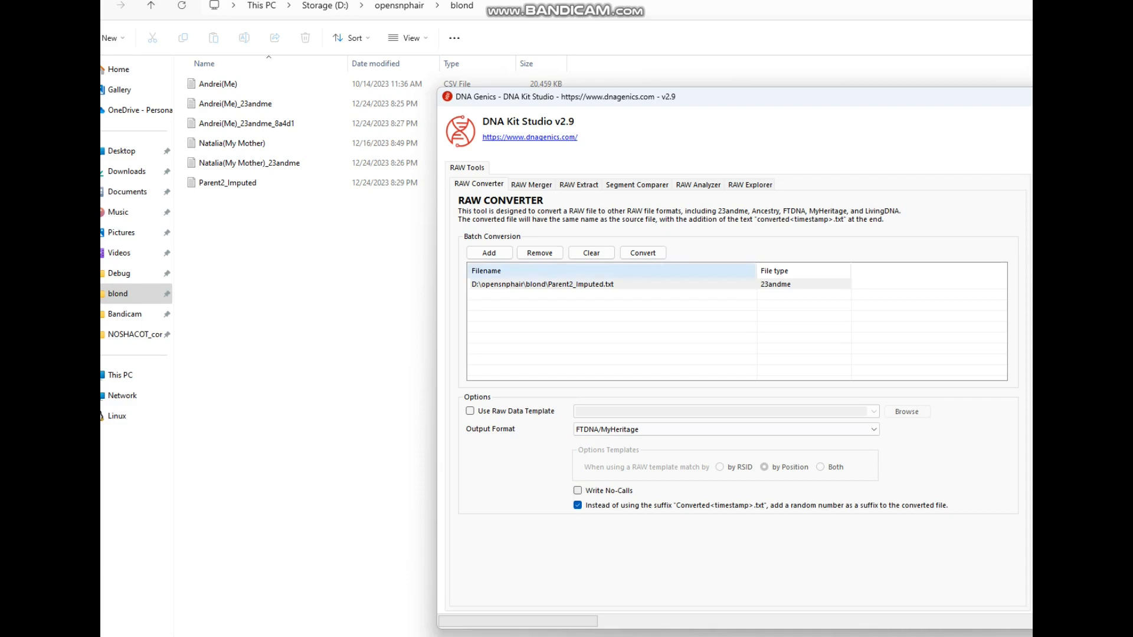
left_click(643, 253)
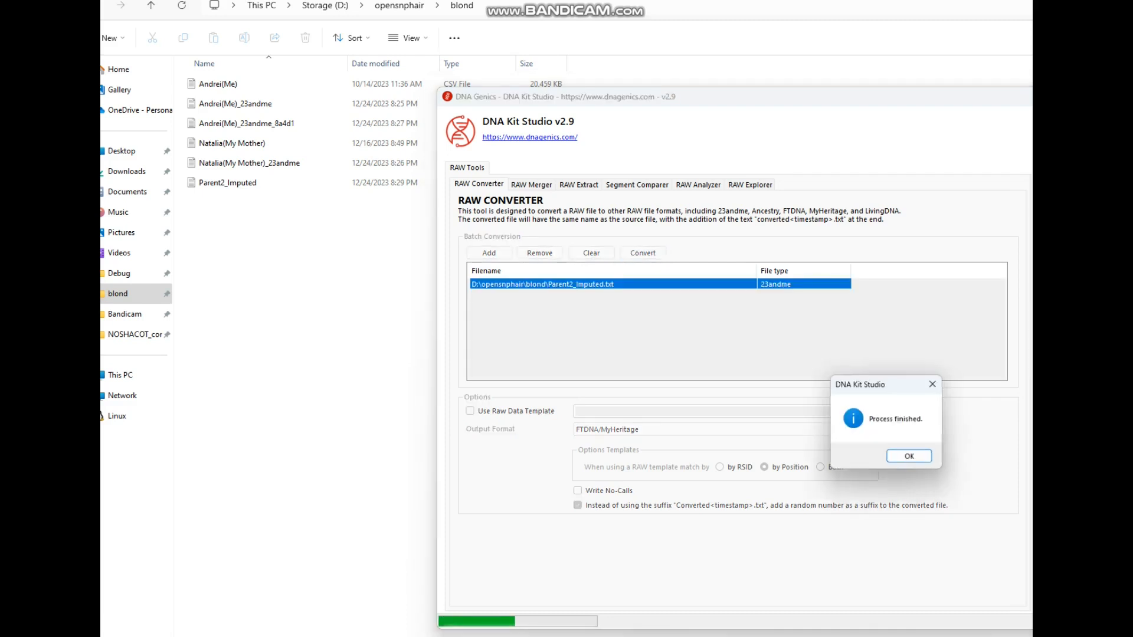
left_click(909, 456)
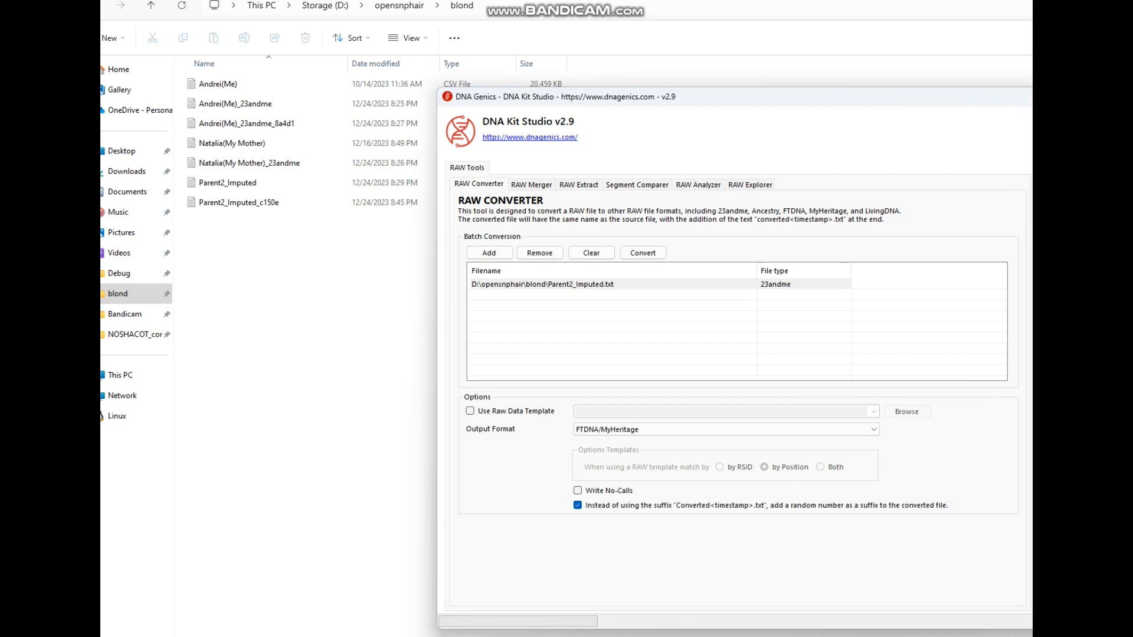
Step: Rename the converted Parent2_Imputed file to Andreidad
left_click(312, 283)
right_click(247, 204)
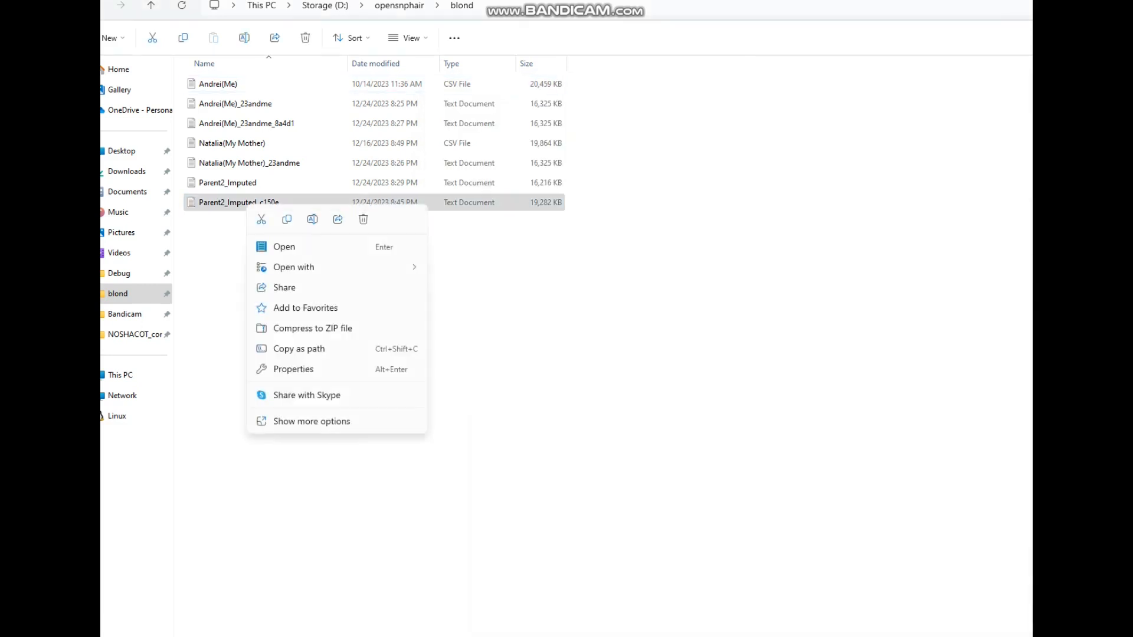
left_click(312, 220)
type("Andre")
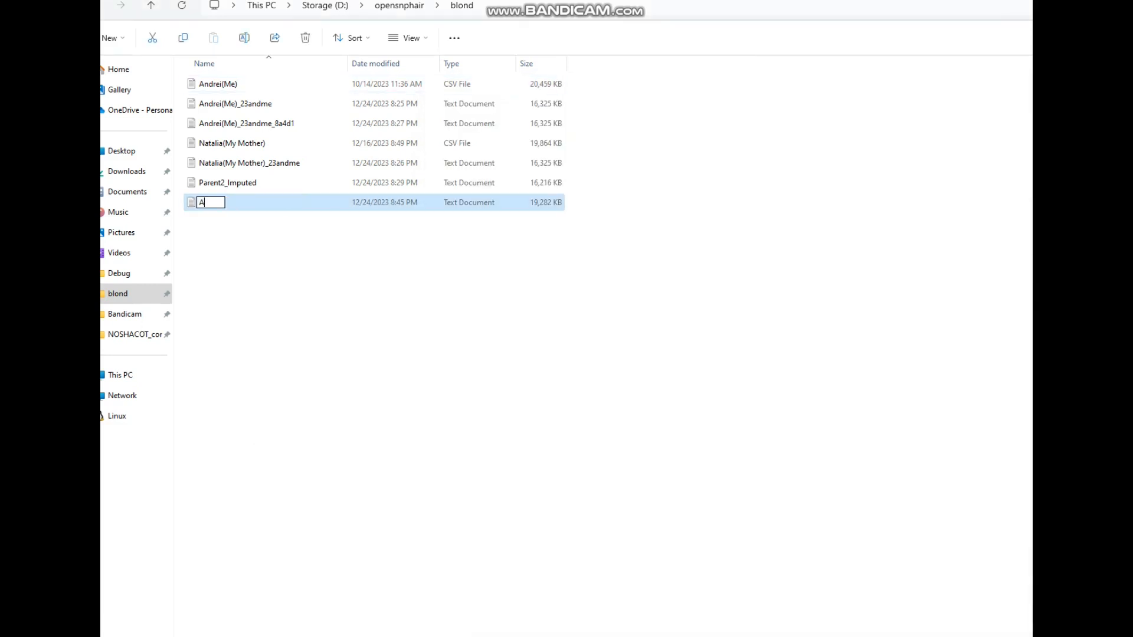
type("idad")
key("Return")
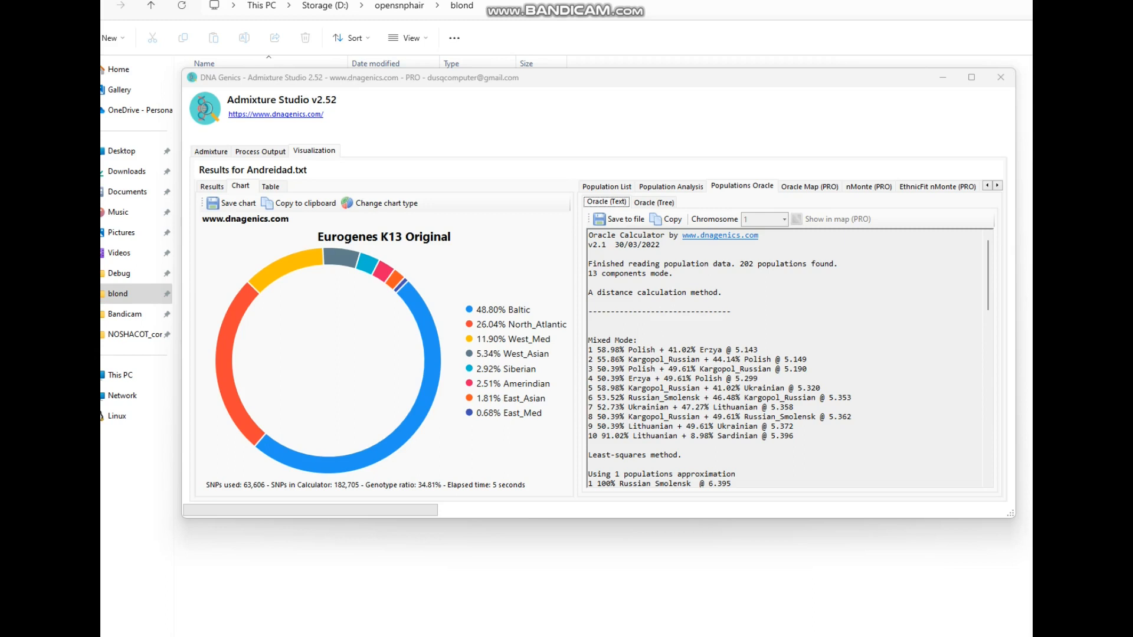
Step: Select the top mixed-mode result line in Admixture Studio's Populations Oracle output
triple_click(673, 350)
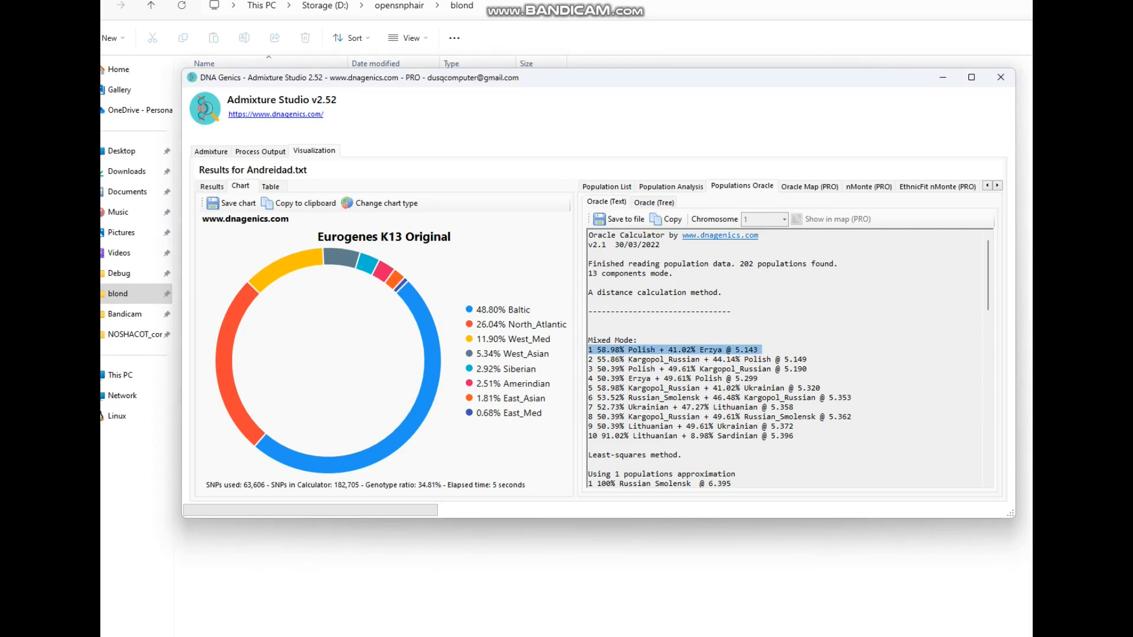
Step: Review the Oracle's least-squares approximations, highlighting the top single-population match
scroll(785, 359, "down", 6)
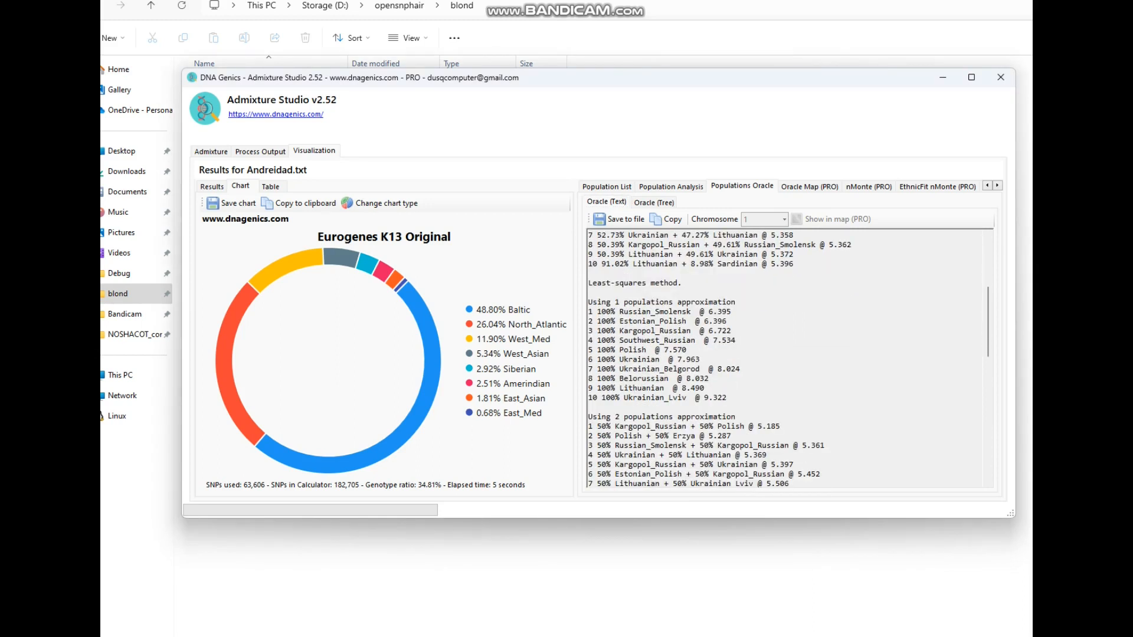
left_click_drag(619, 311, 735, 311)
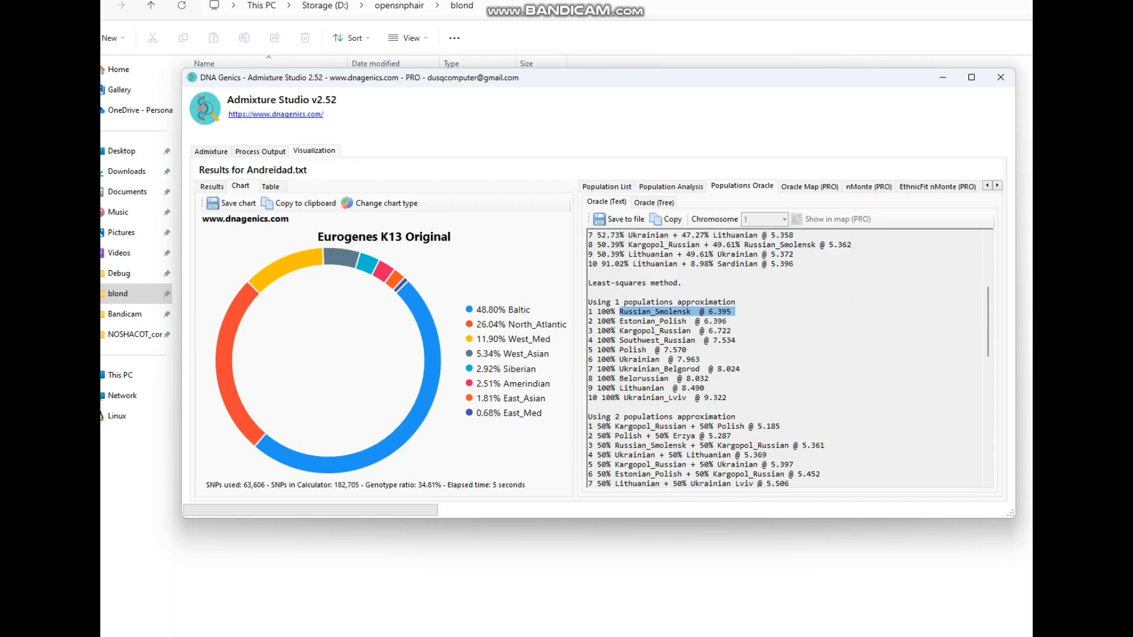
left_click_drag(619, 321, 709, 321)
scroll(784, 360, "down", 6)
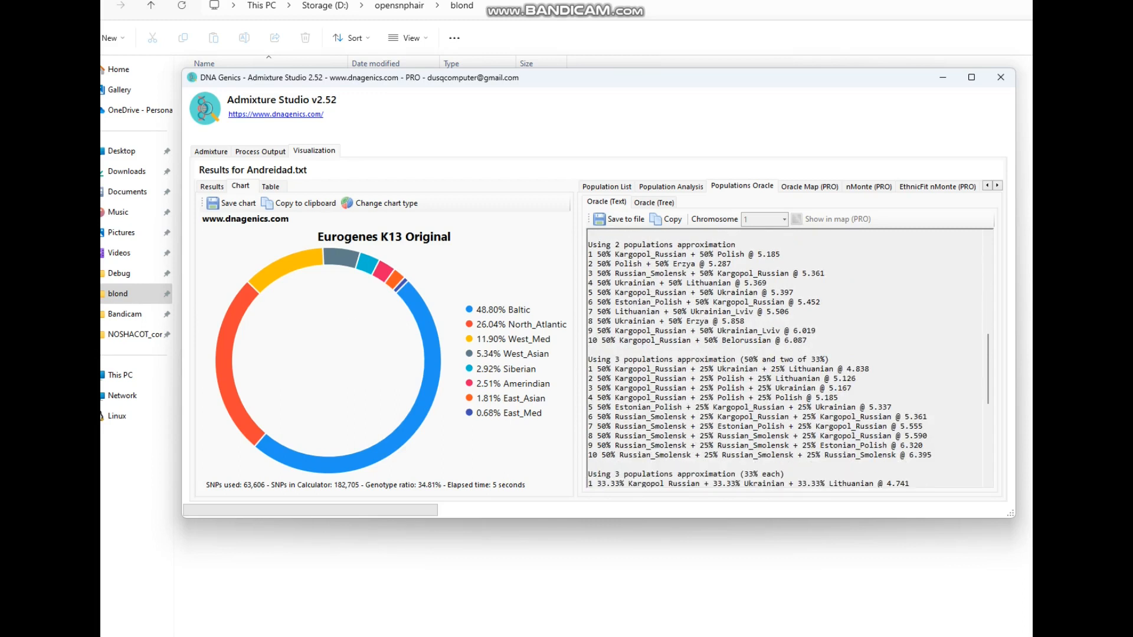
scroll(784, 360, "down", 4)
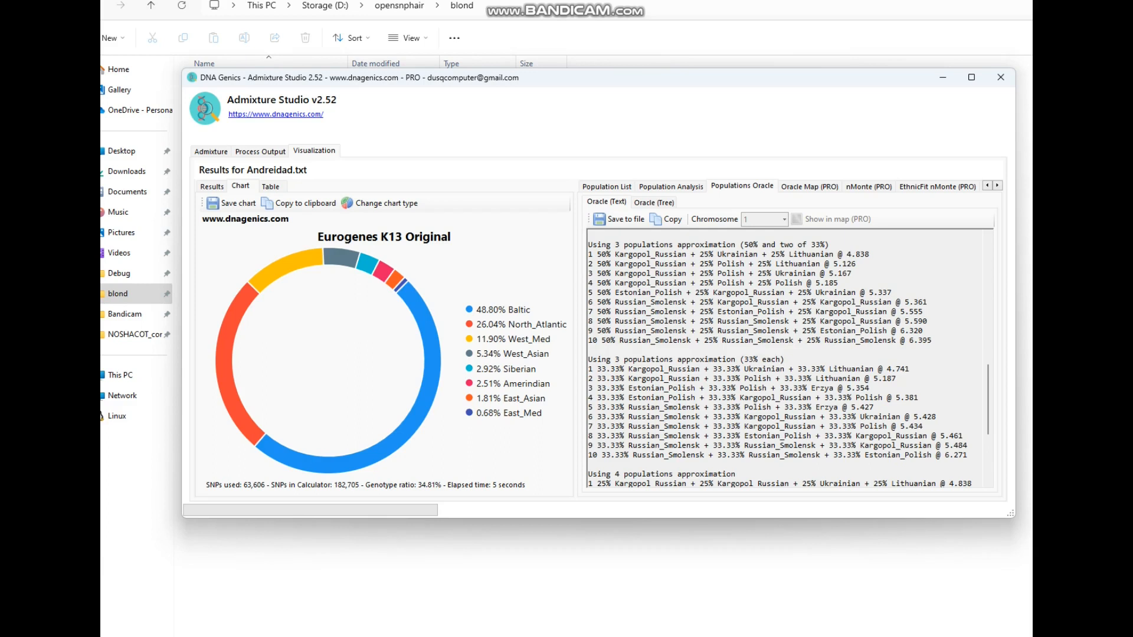
Step: Examine the four-population approximations, highlight the top result's Lithuanian component, then minimize Admixture Studio
scroll(784, 360, "down", 5)
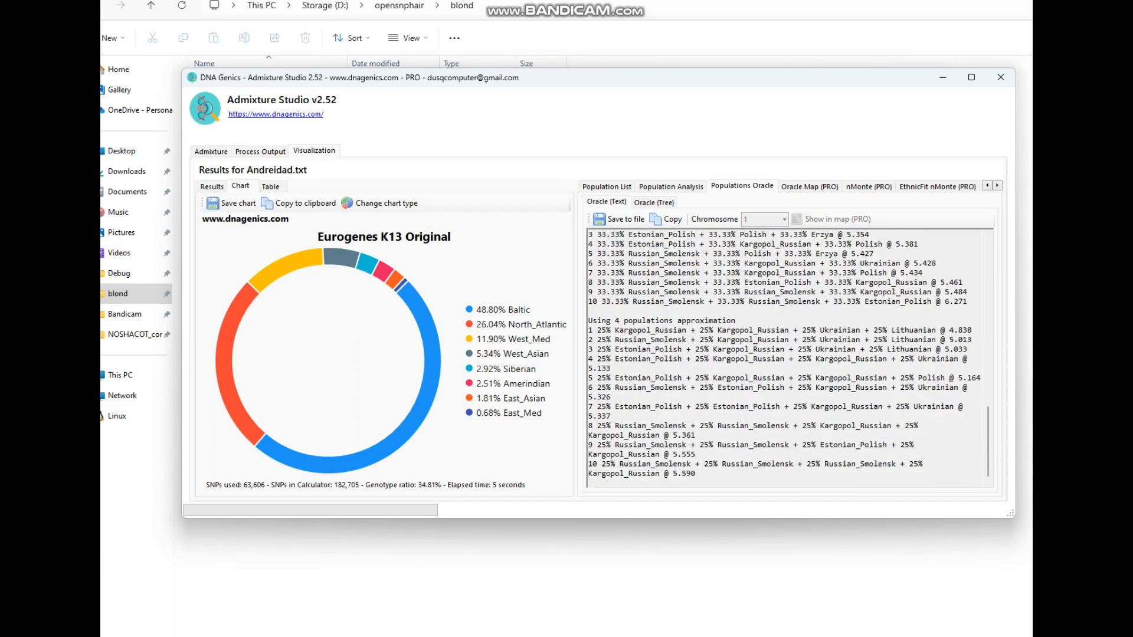
left_click_drag(588, 329, 975, 331)
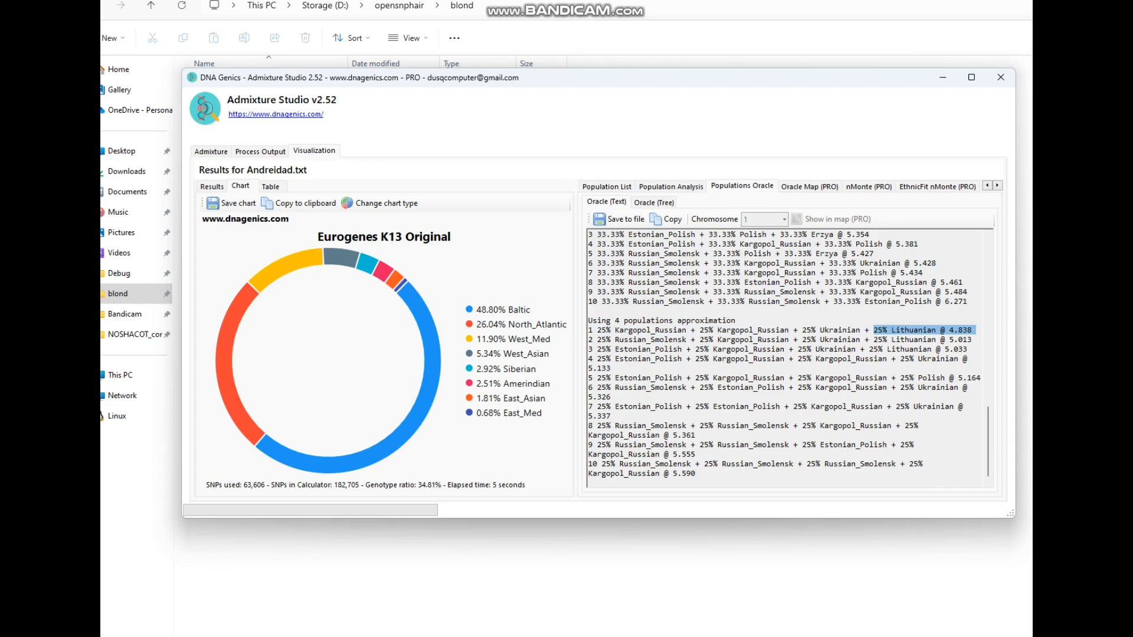
left_click(820, 425)
scroll(820, 425, "up", 10)
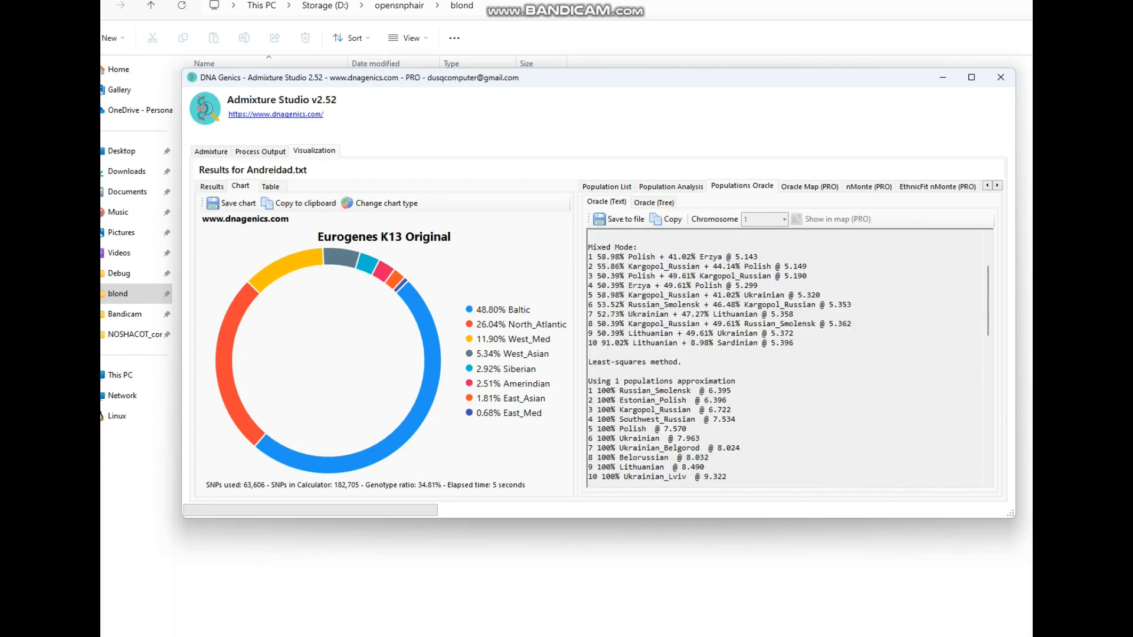
scroll(820, 425, "up", 3)
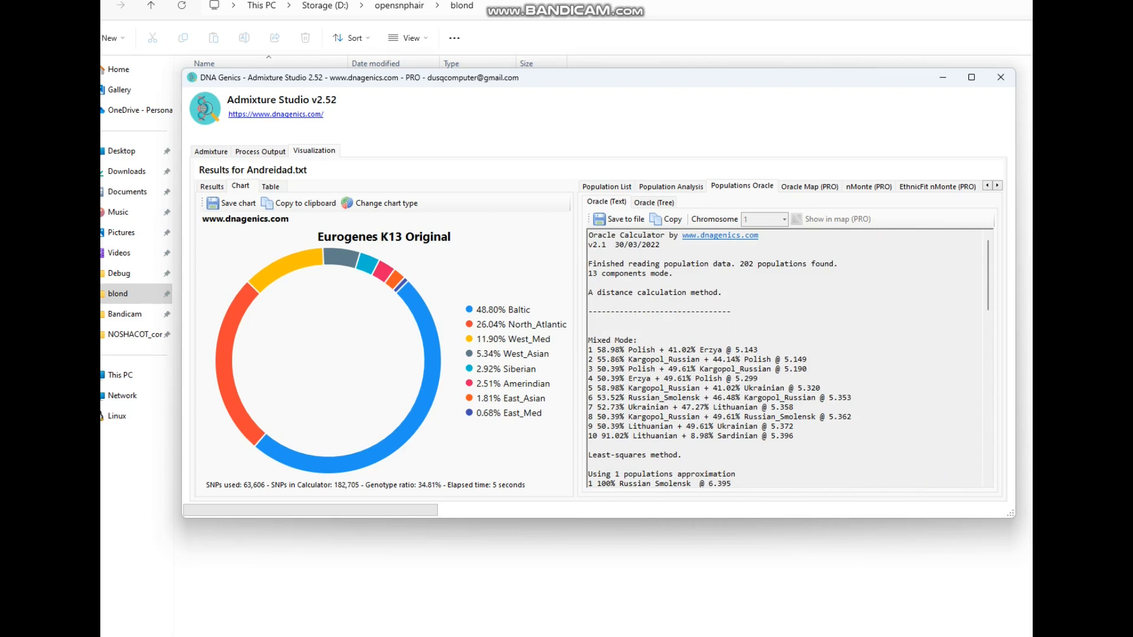
left_click(942, 77)
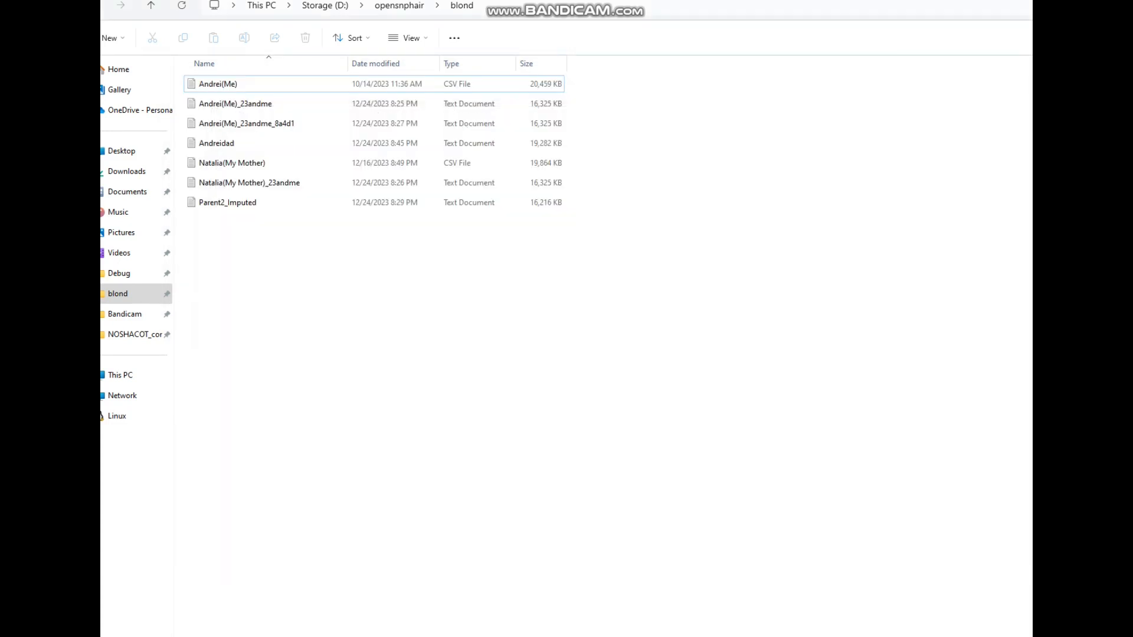